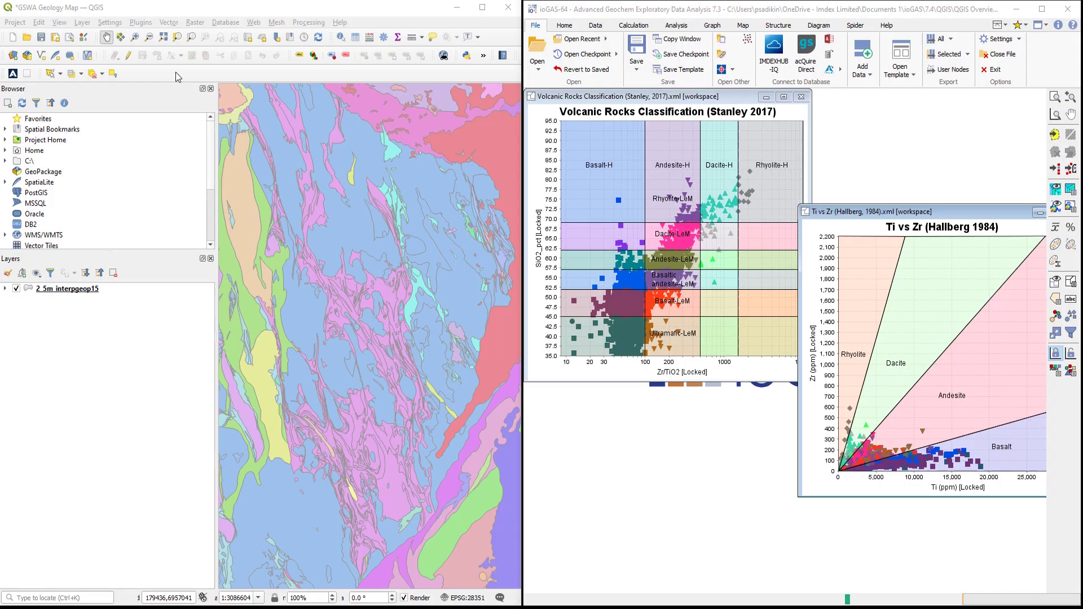
Step: Confirm in the plugin manager that Import ioGAS File (.gas) version 7.3 is installed and enabled
click(141, 22)
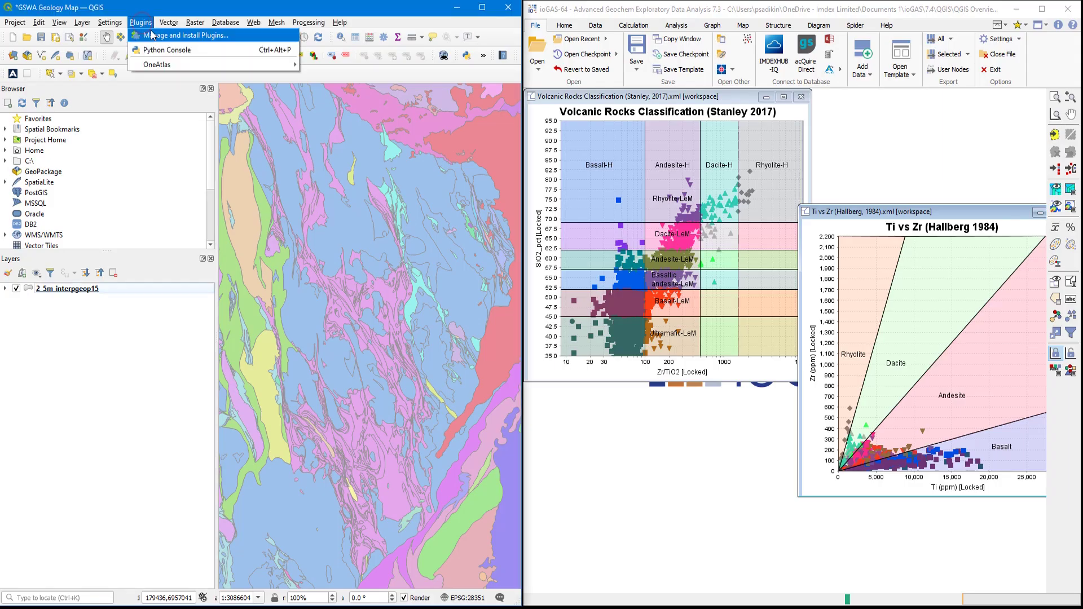
click(249, 38)
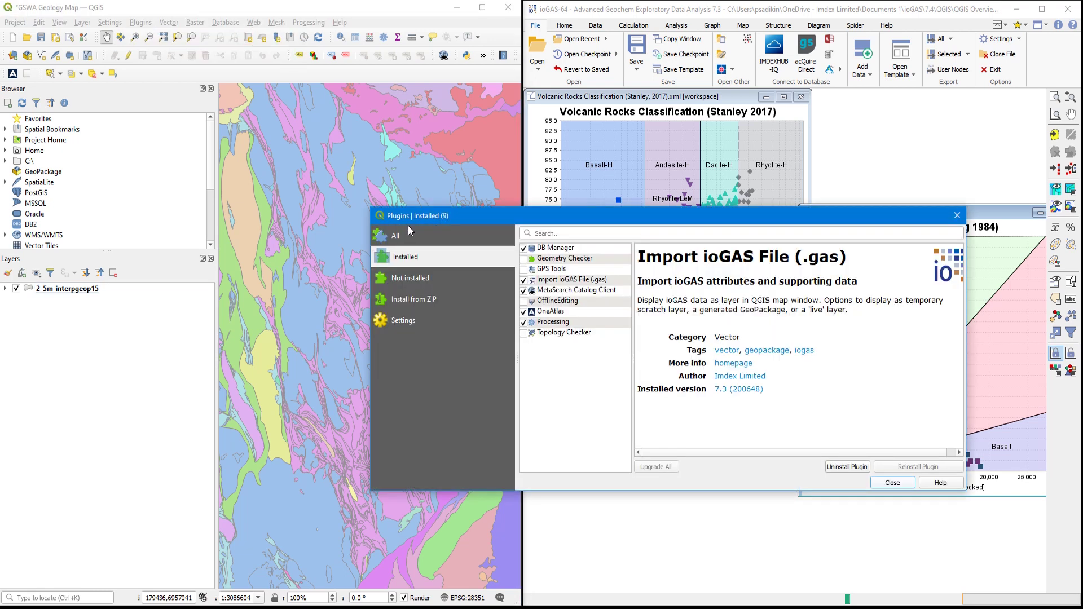
click(597, 285)
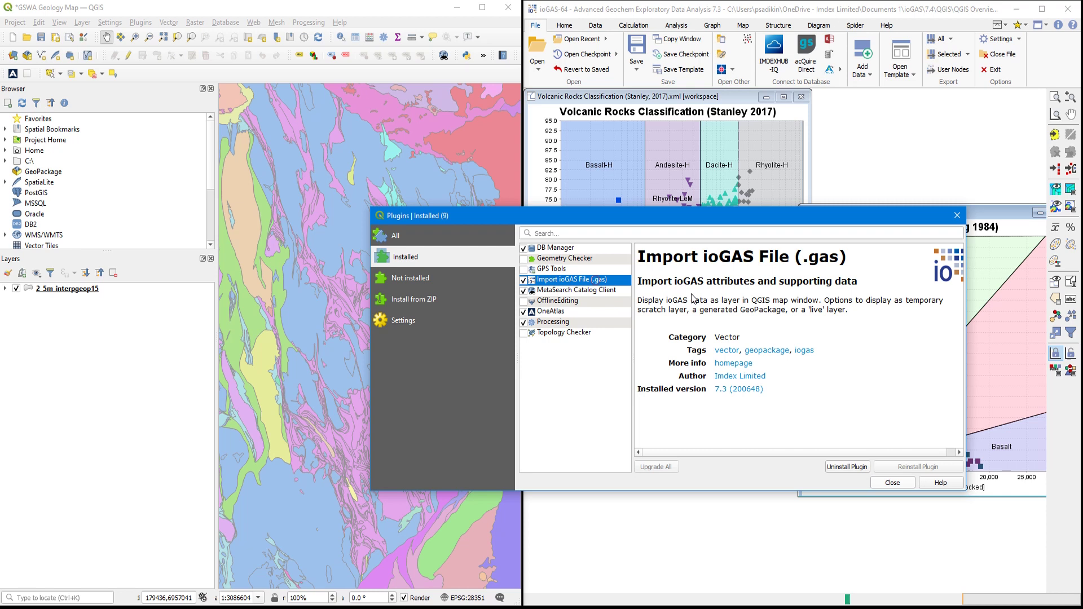
click(892, 482)
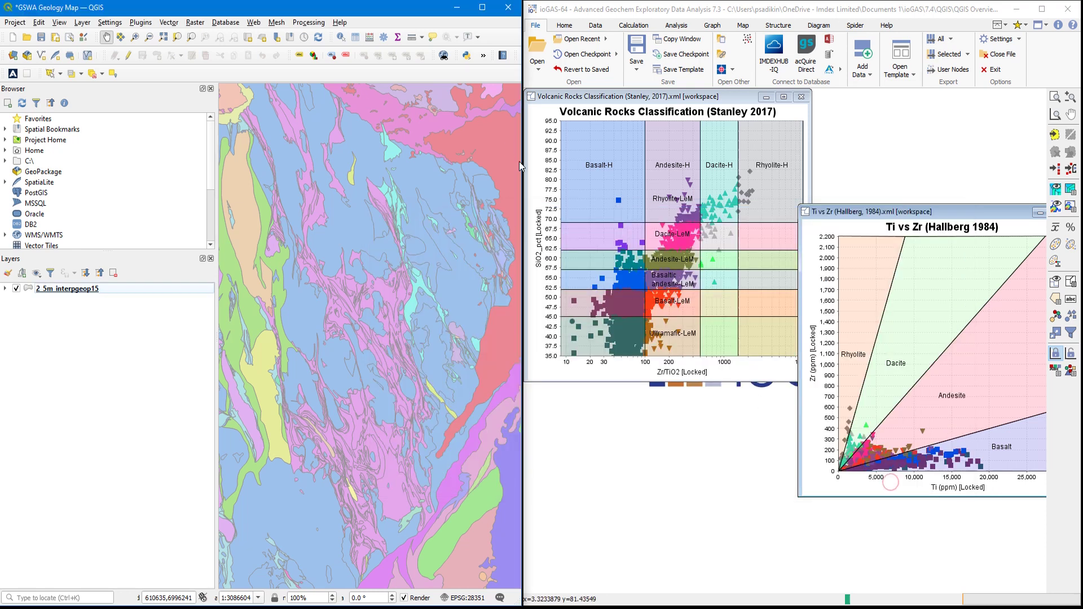
Step: Widen QGIS over ioGAS, then show the ioGAS plot legend beside the Stanley classification plot
drag(523, 75, 681, 71)
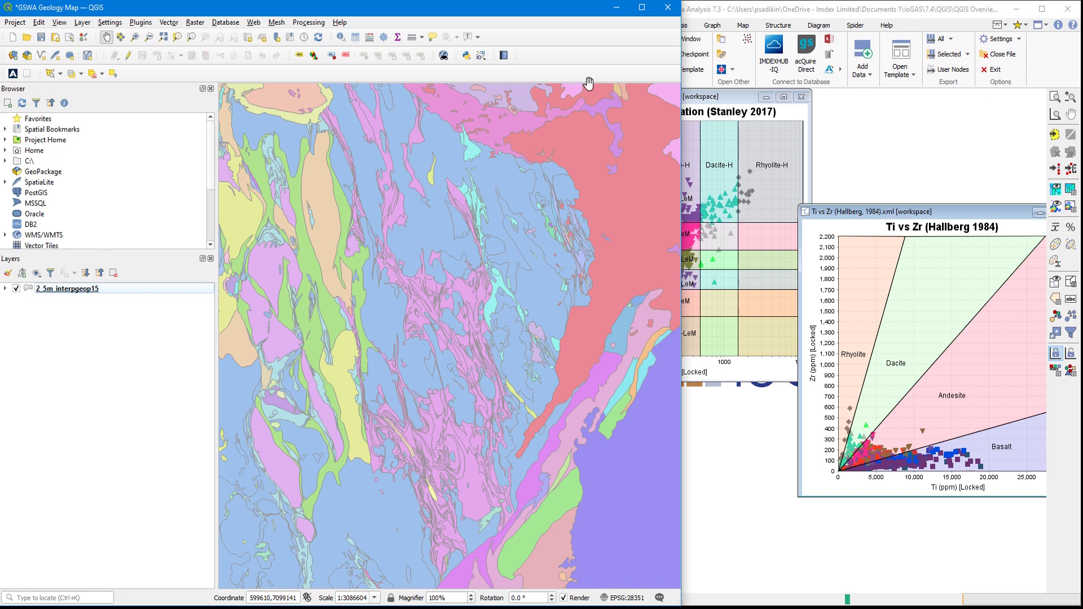
click(923, 146)
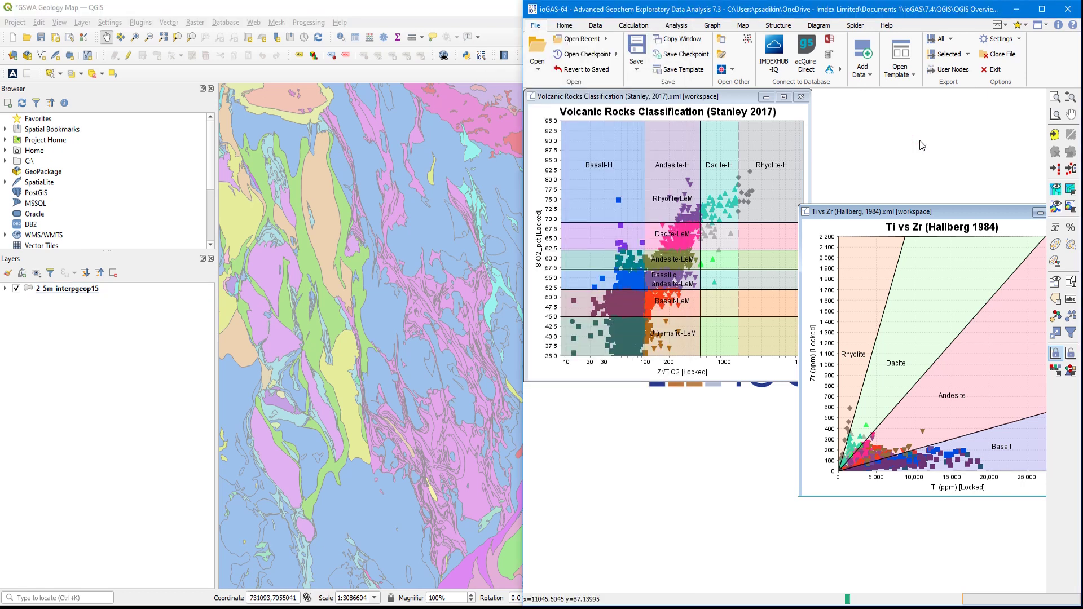
click(893, 204)
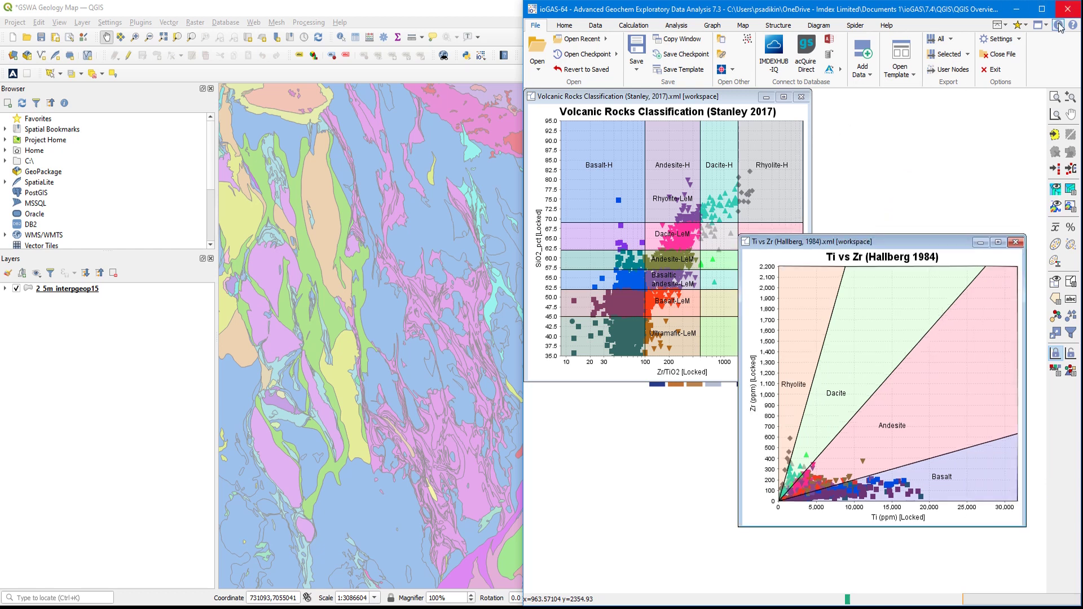
drag(958, 100, 898, 108)
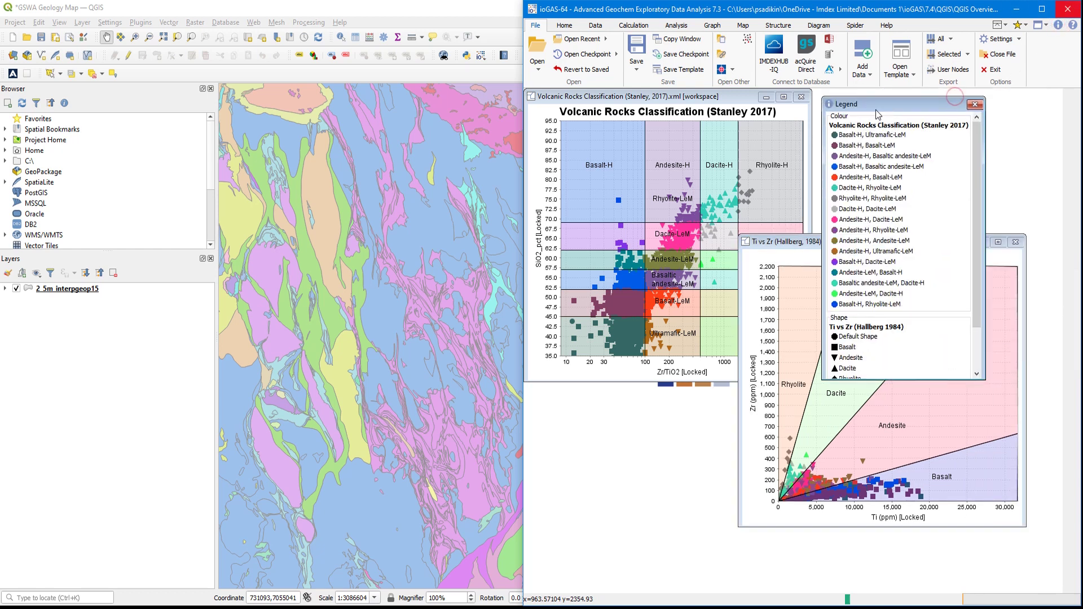
click(773, 188)
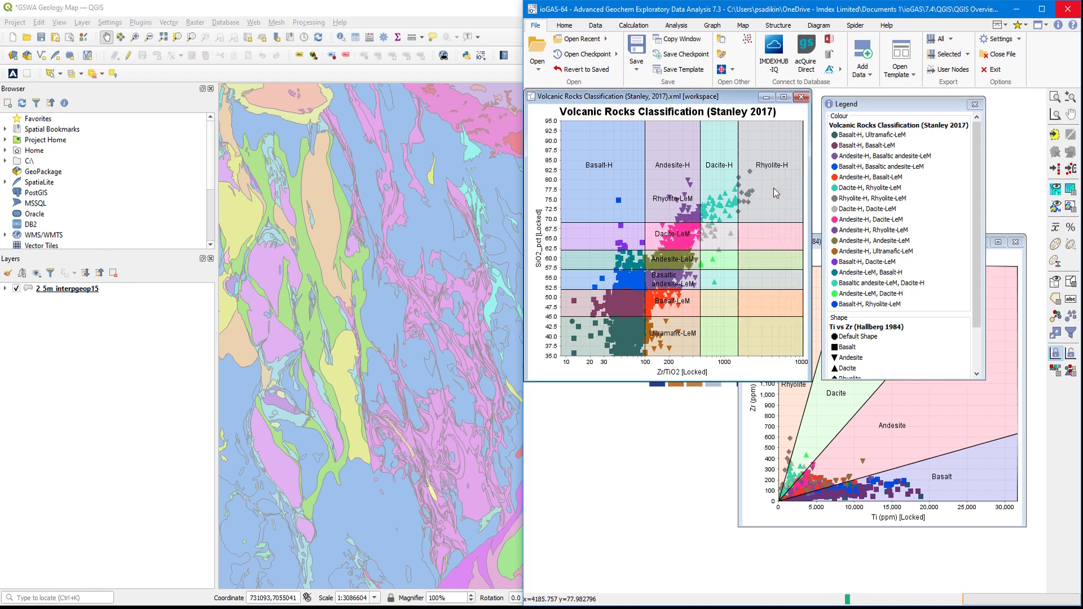
Step: Review ioGAS column properties (Longitude/Latitude as East/North, GDA94) without changes, then return to QGIS
click(595, 25)
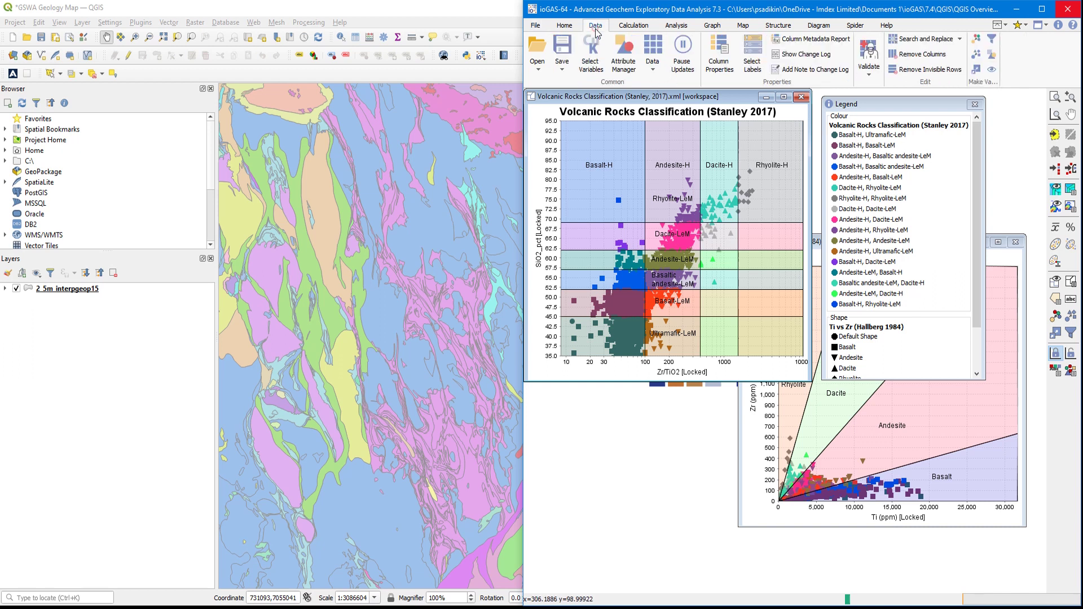
click(724, 61)
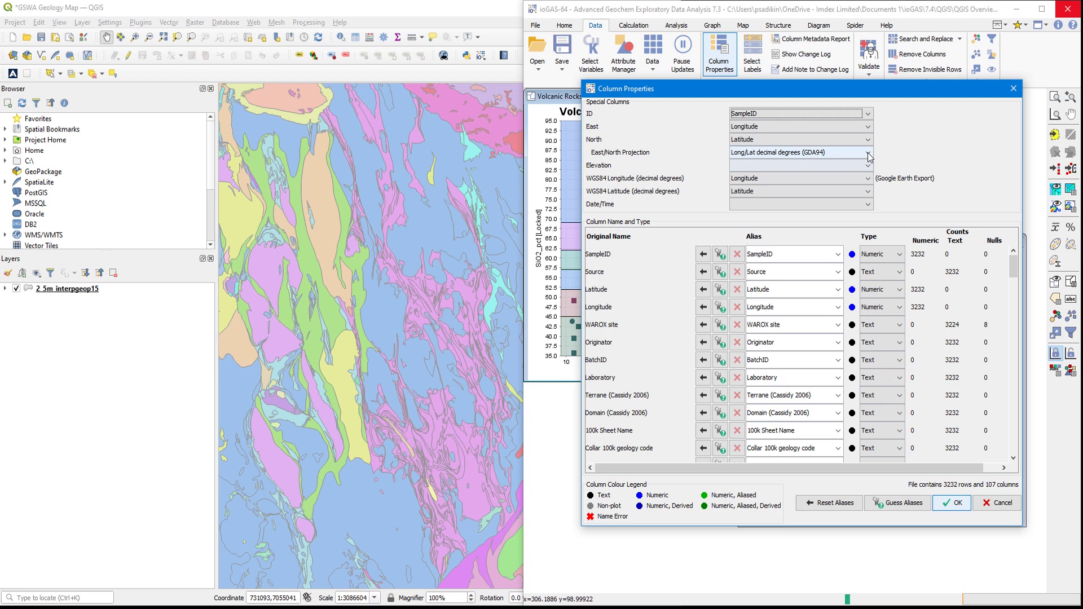
click(1010, 502)
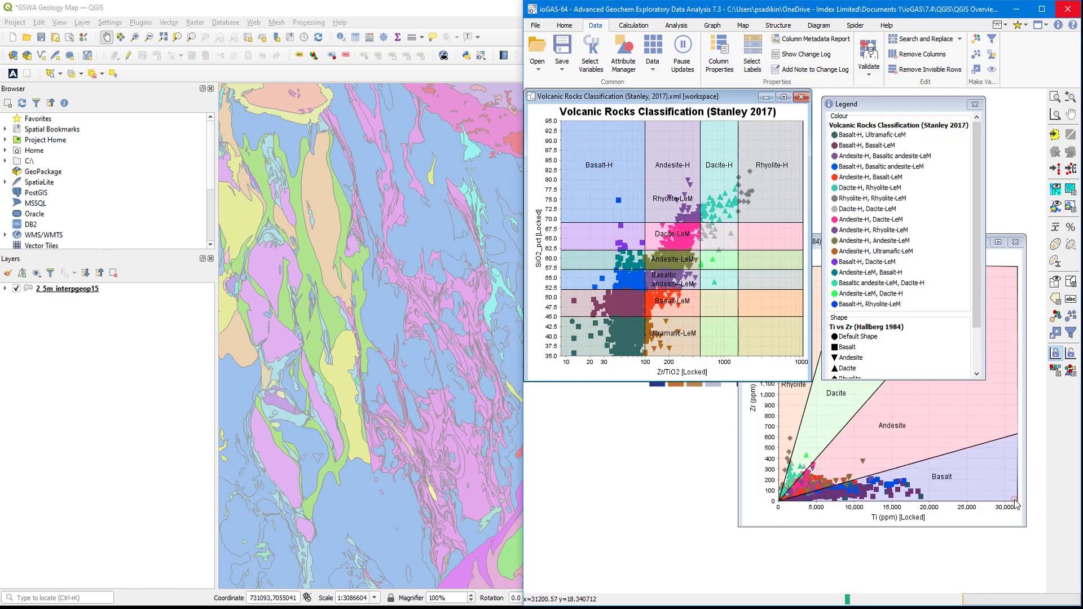
click(451, 12)
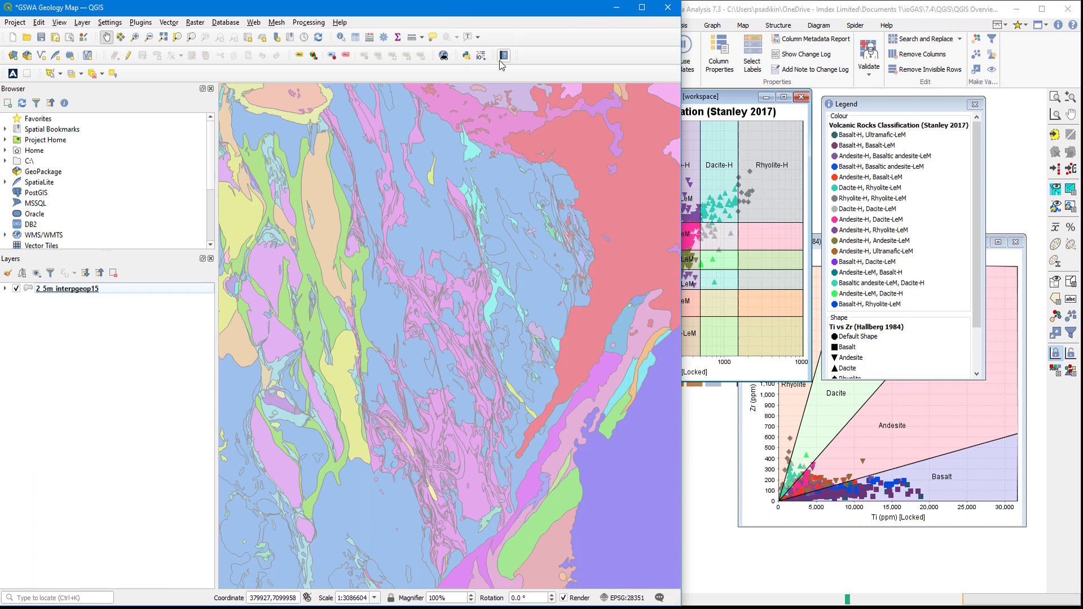
Step: Import GSWA Barcode Data - clean DD.gas as a scratch layer and expand its legend classes
click(481, 57)
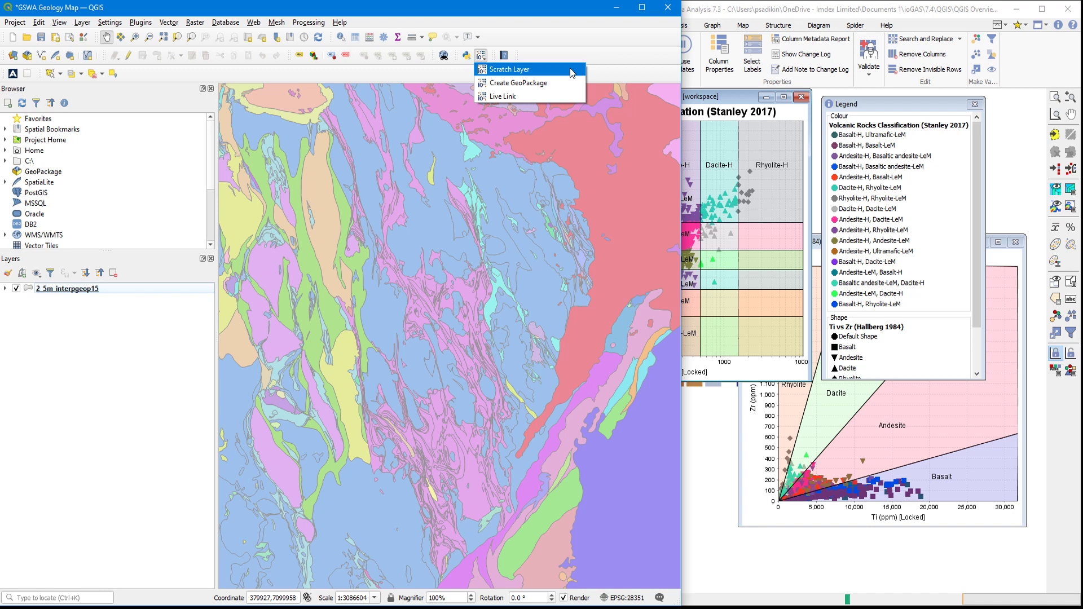
click(571, 70)
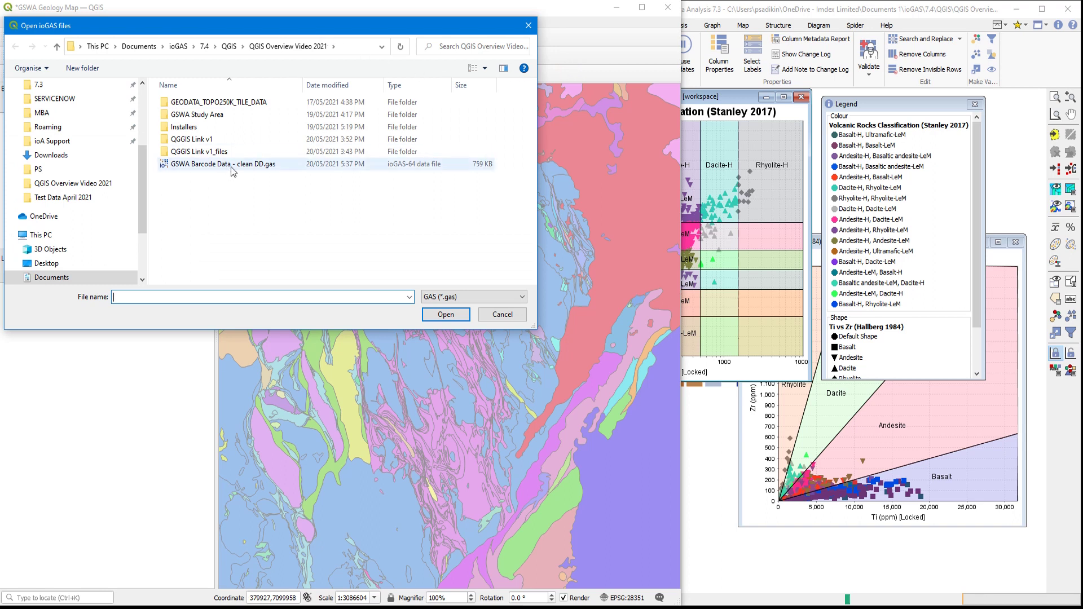
click(224, 165)
click(432, 315)
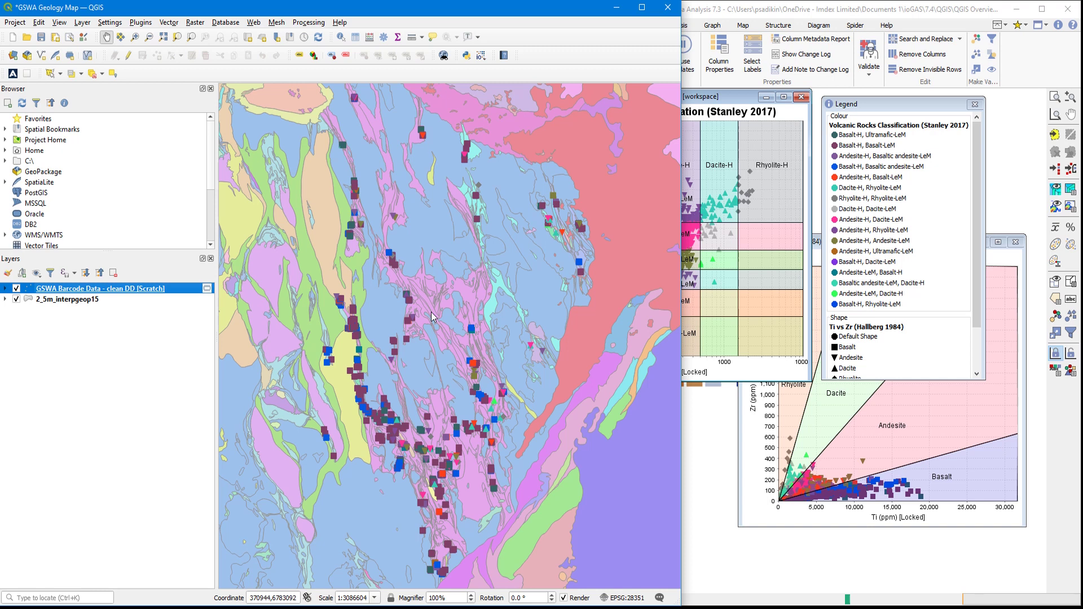
click(5, 288)
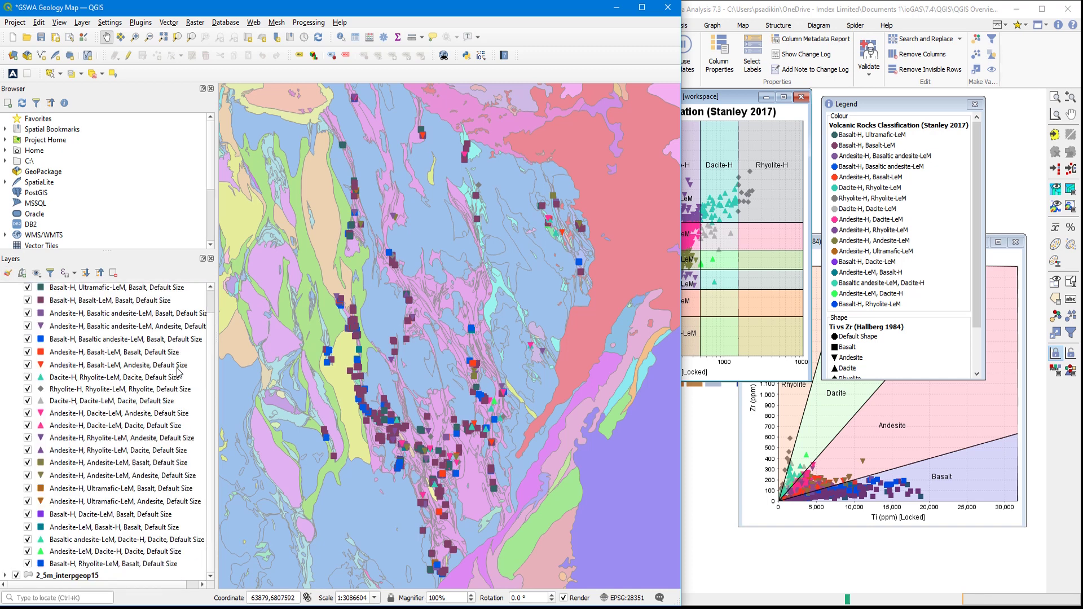
right_click(153, 289)
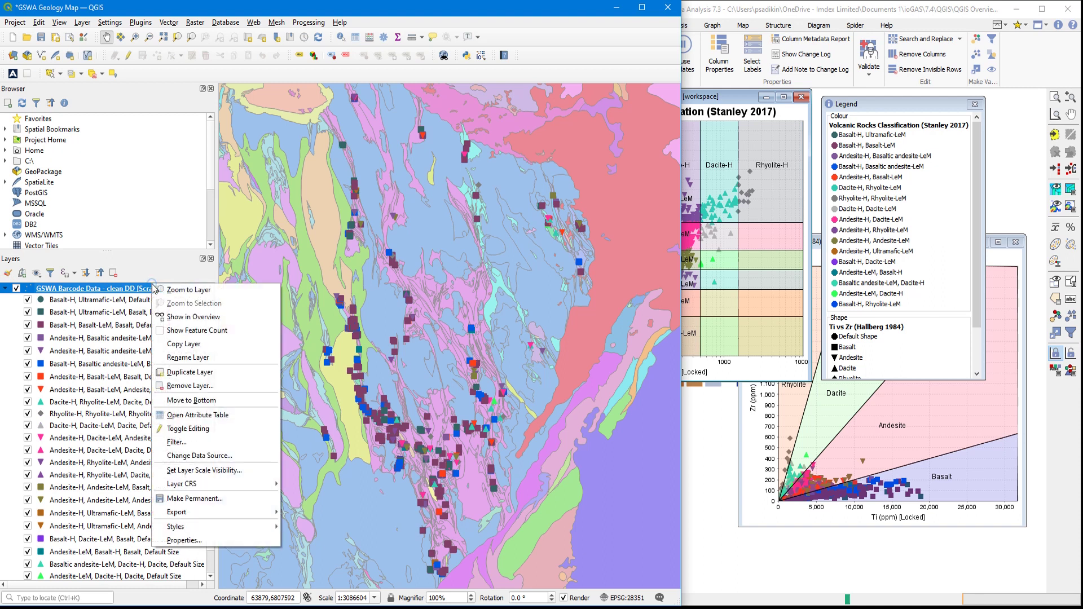
click(239, 416)
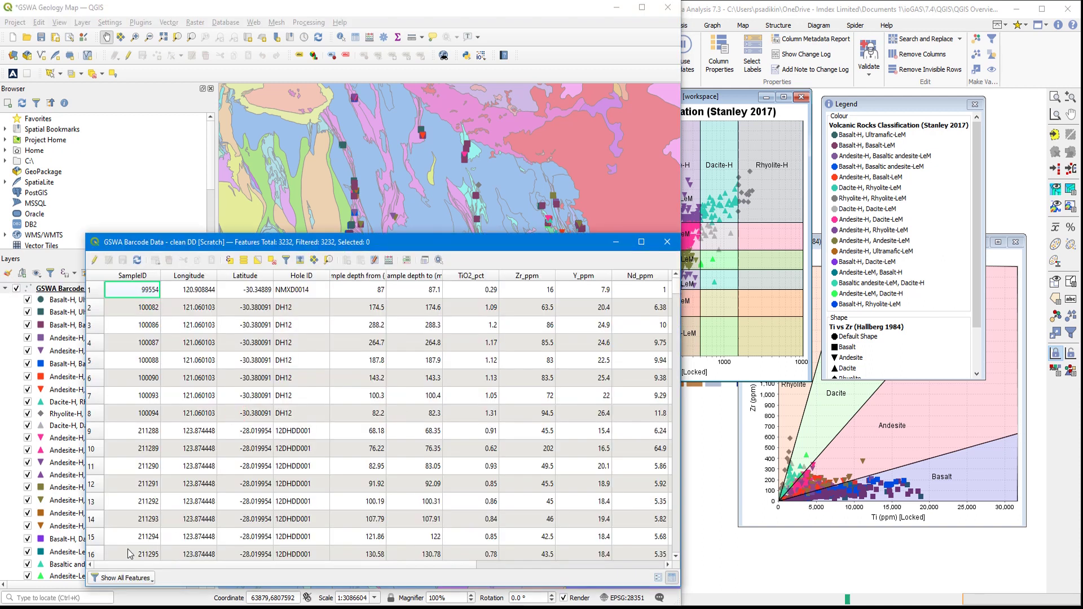
drag(130, 564, 316, 571)
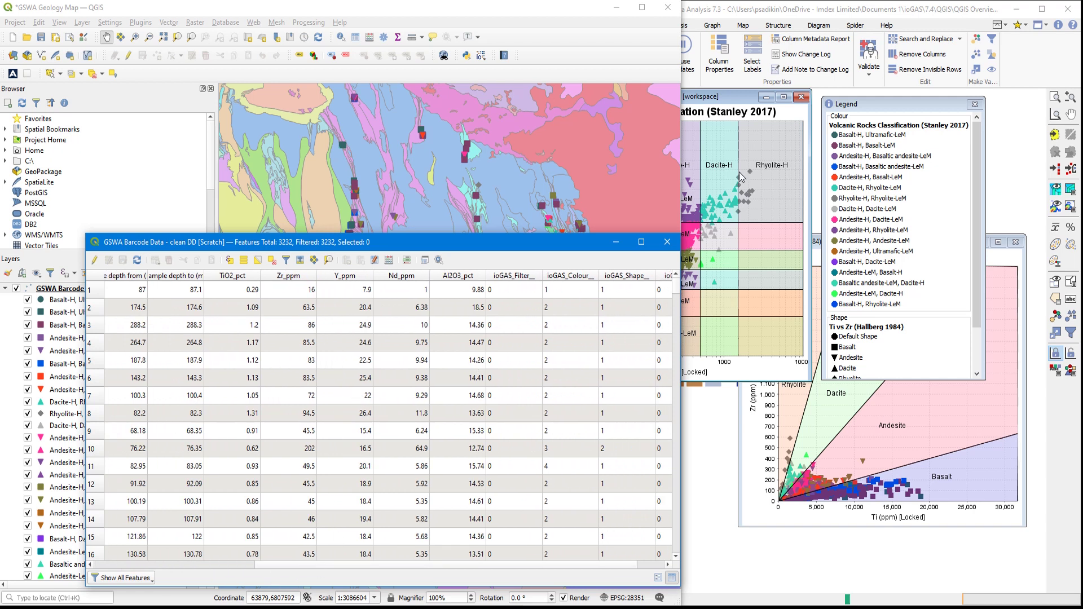
click(800, 17)
click(590, 62)
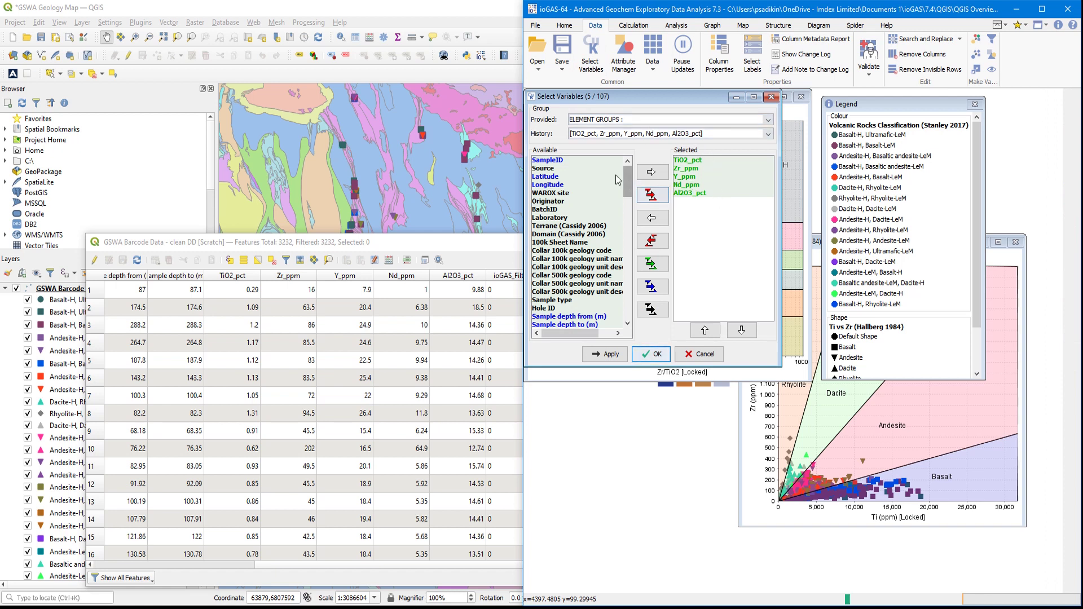
drag(626, 182, 630, 203)
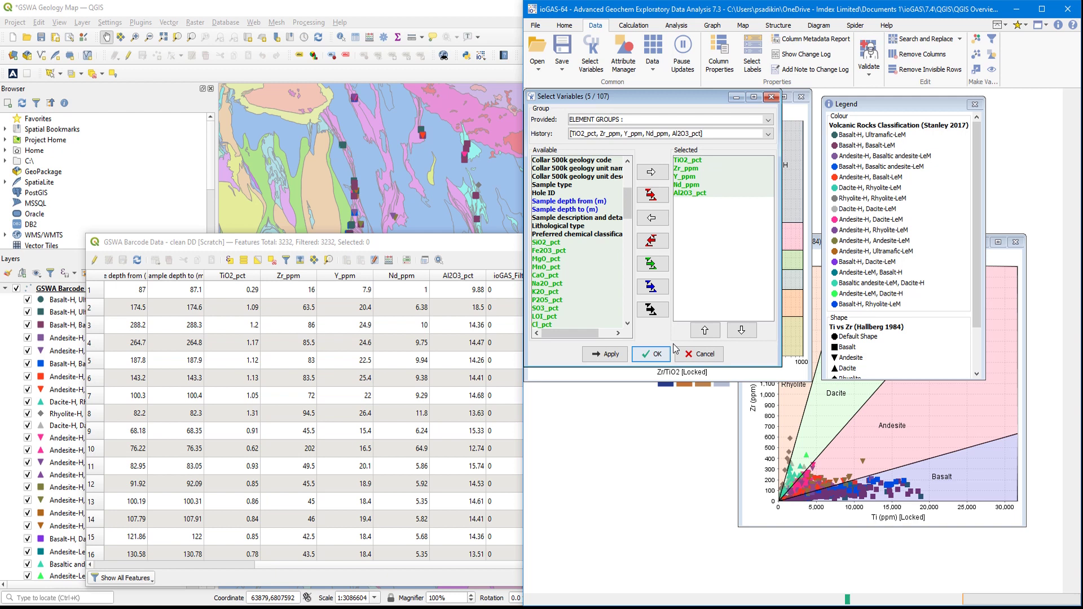
click(689, 357)
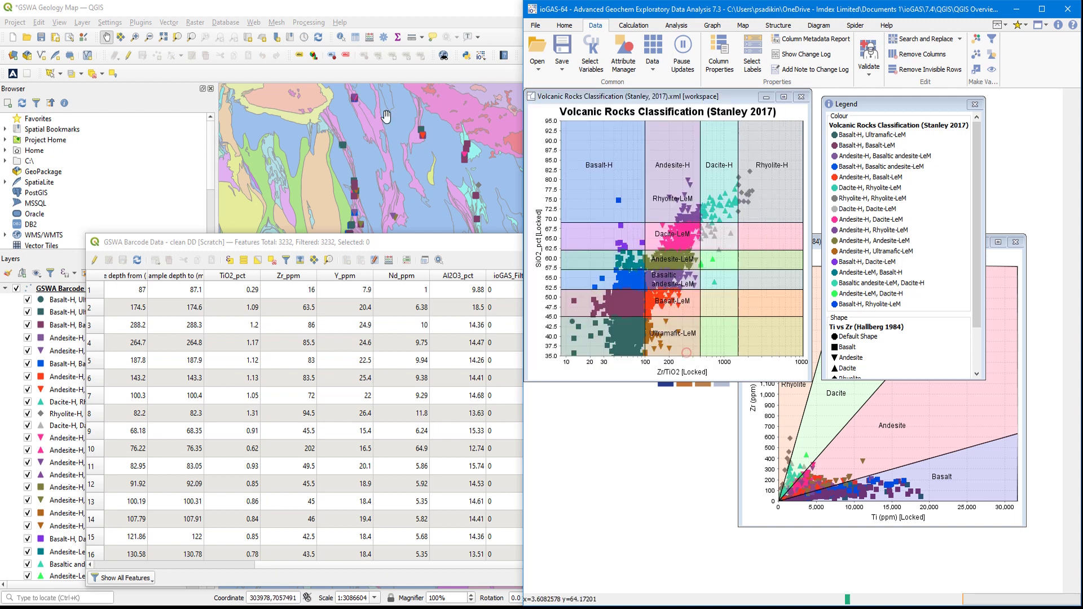
click(403, 23)
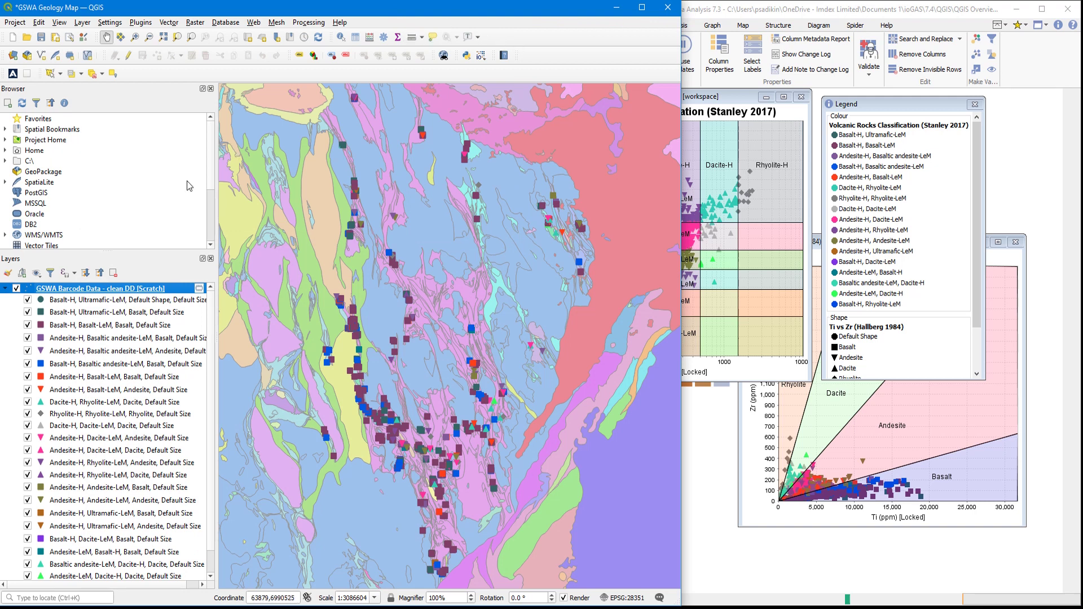
Step: Remove the scratch GSWA sample layer from the QGIS project
right_click(124, 290)
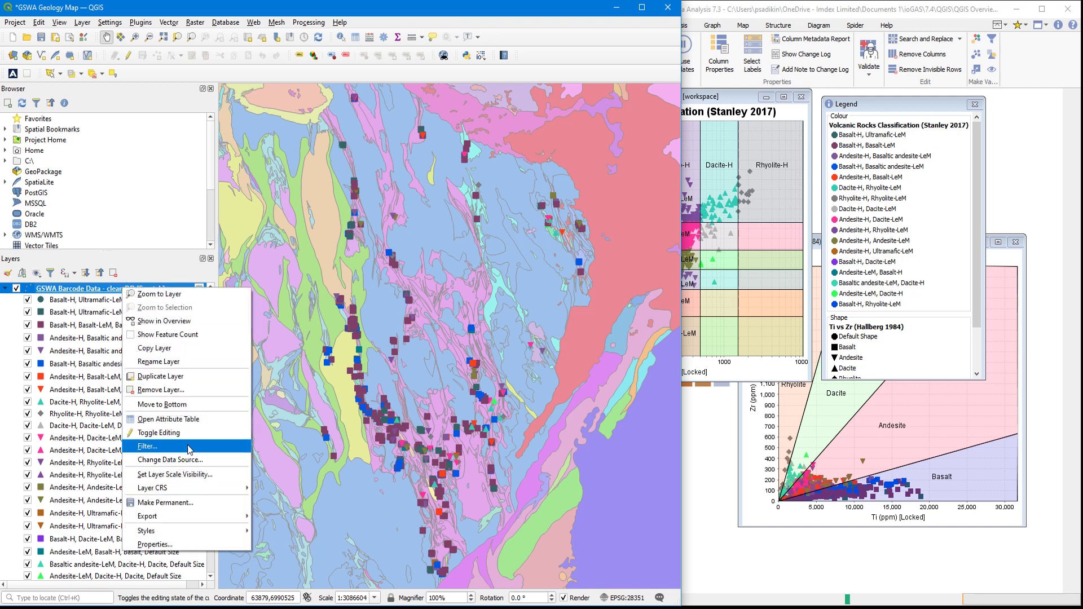
click(216, 389)
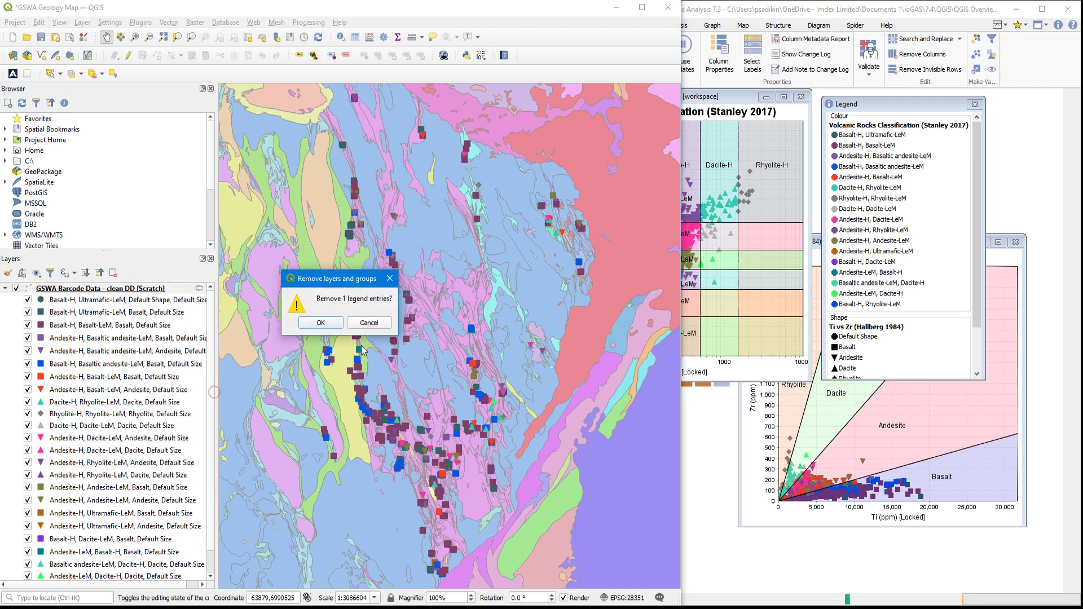
click(336, 326)
Step: Create a GeoPackage layer from GSWA Barcode Data - clean DD.gas and expand its classes
click(480, 56)
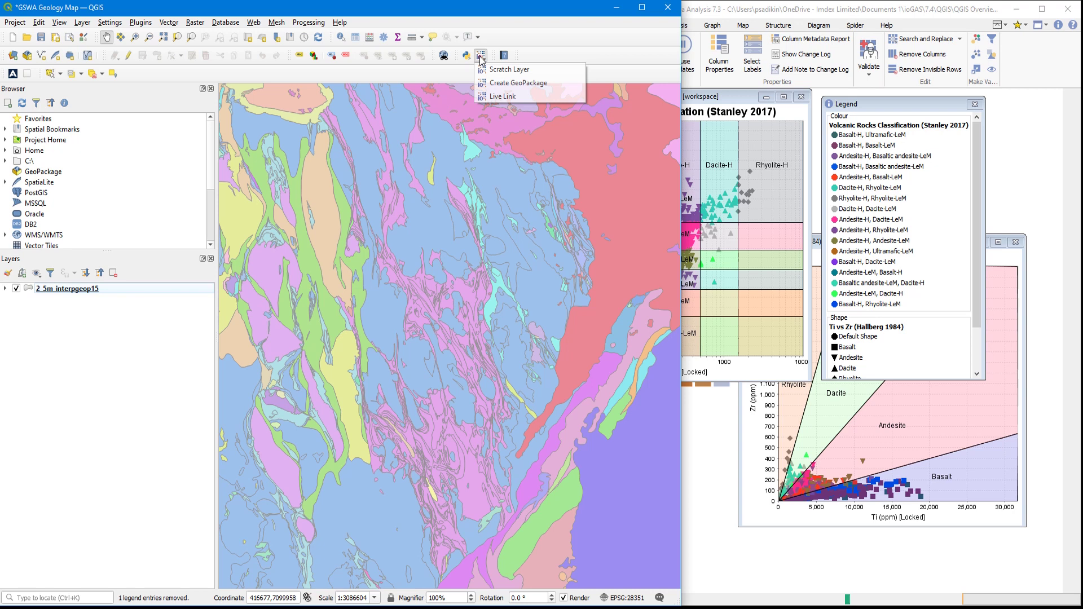
click(566, 86)
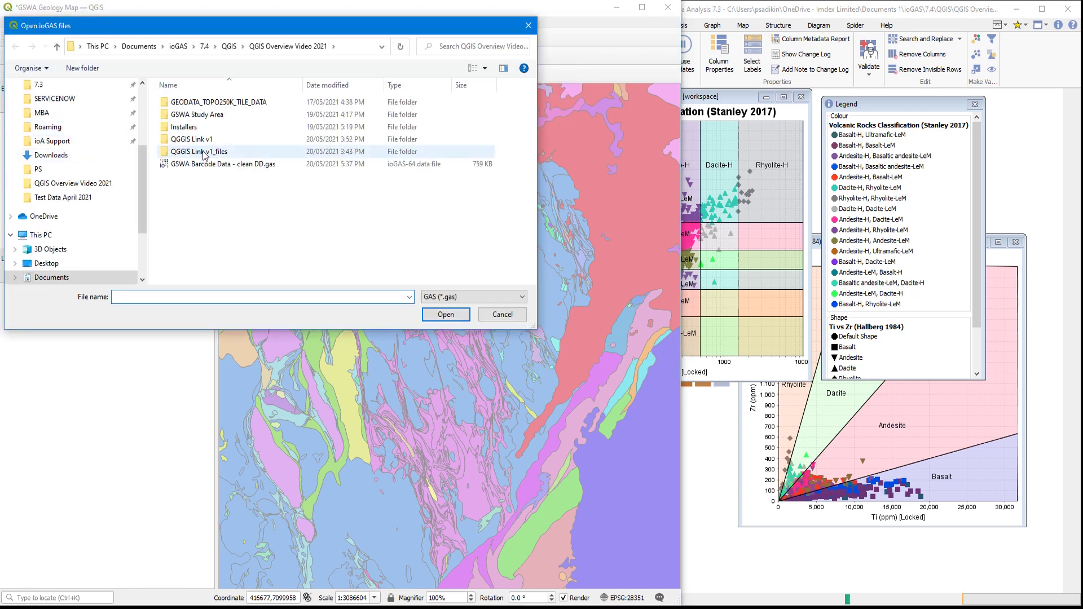
click(213, 166)
click(442, 314)
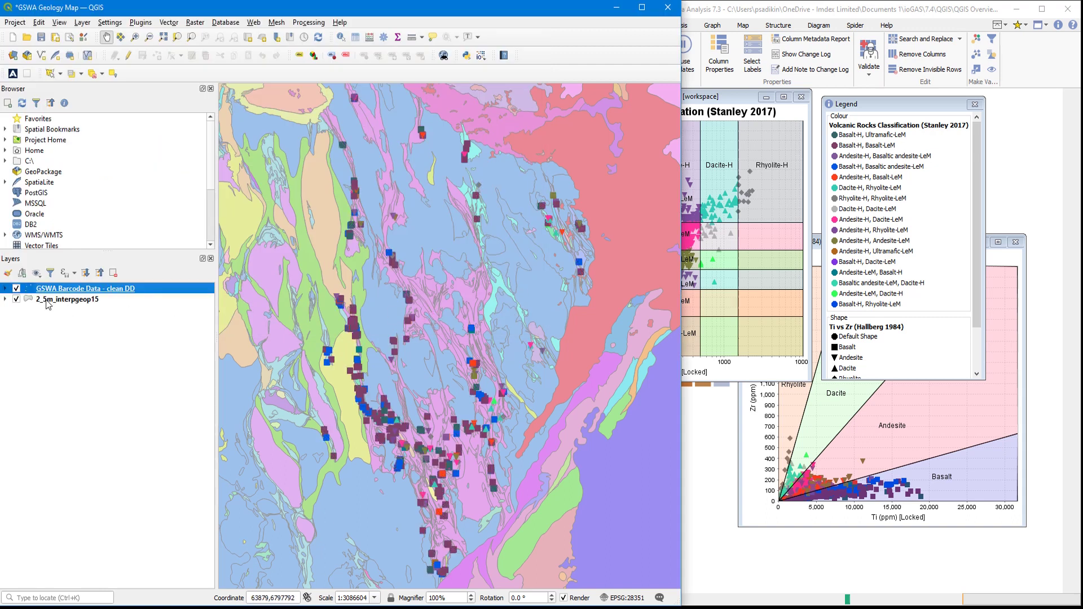
click(5, 288)
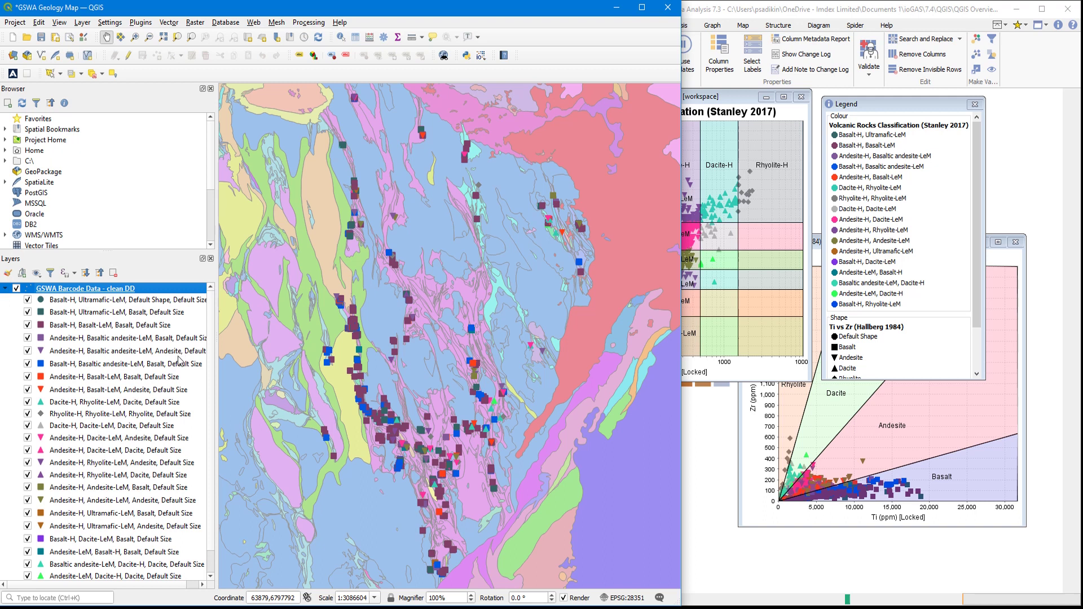
click(15, 23)
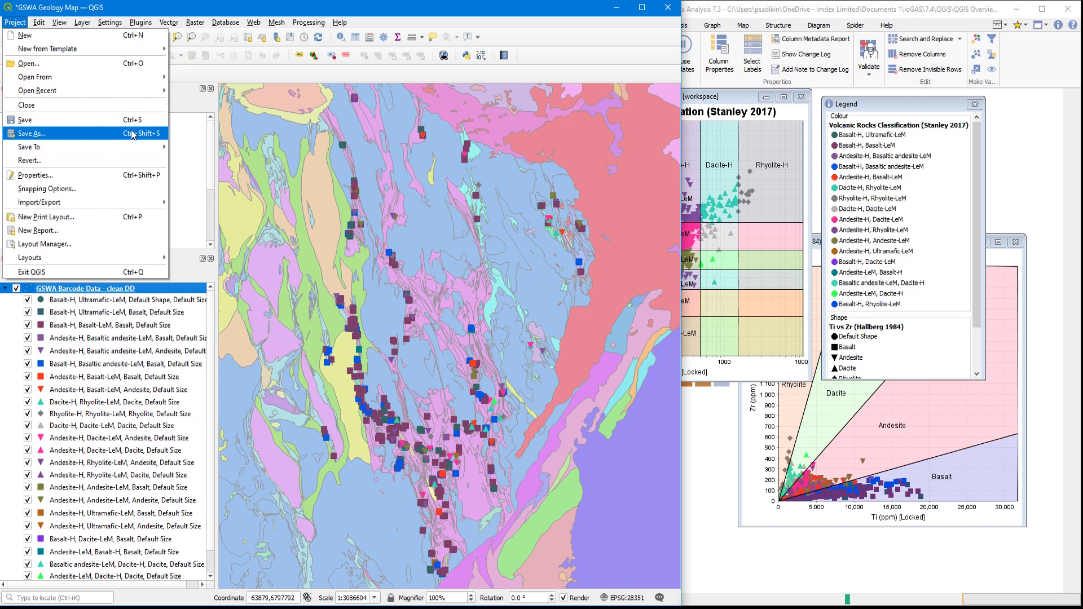
click(451, 20)
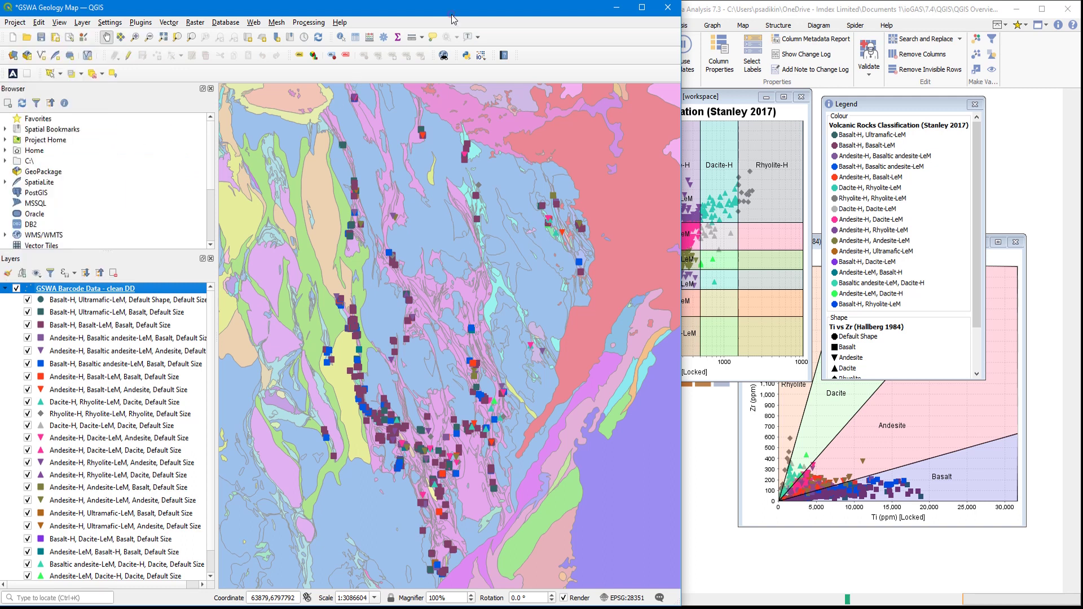
Step: Remove the GeoPackage GSWA sample layer from the project
right_click(87, 290)
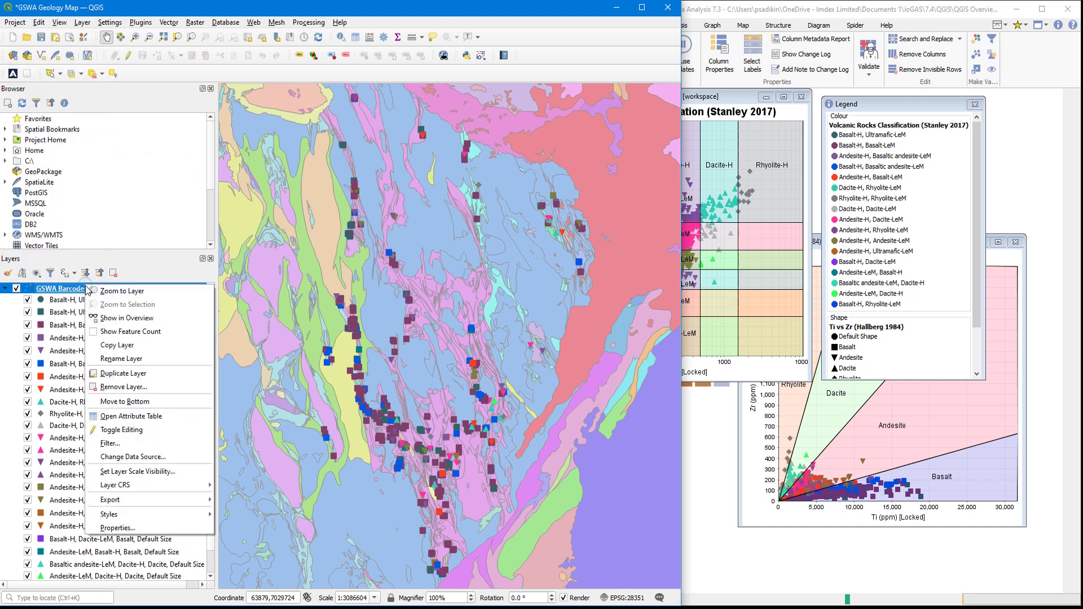
click(150, 384)
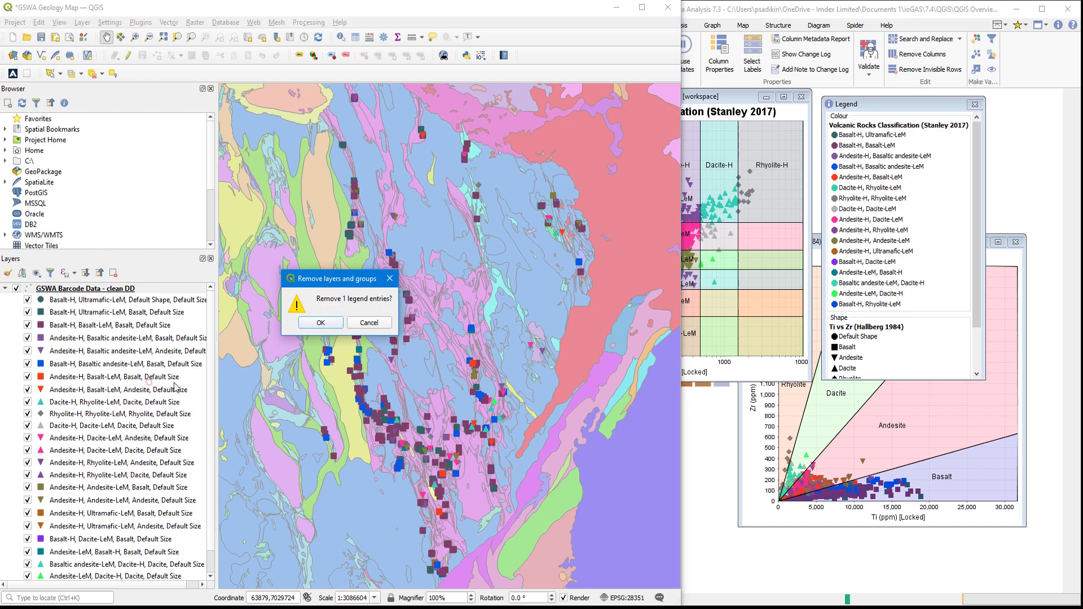
click(321, 323)
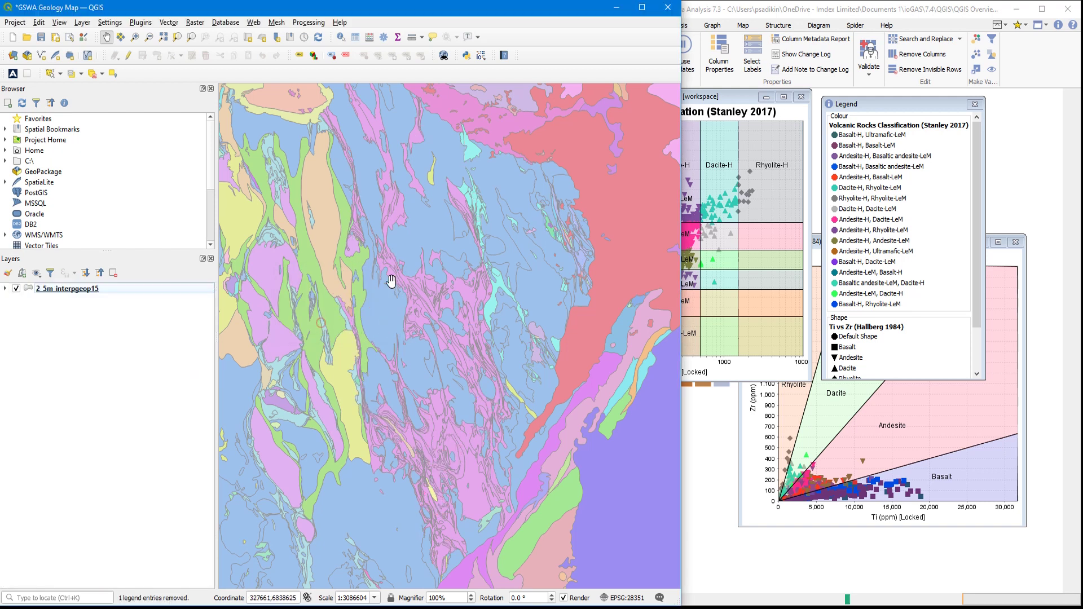
Step: Add the GSWA Barcode Data - clean DD data as an [ioGAS live] linked layer
click(479, 58)
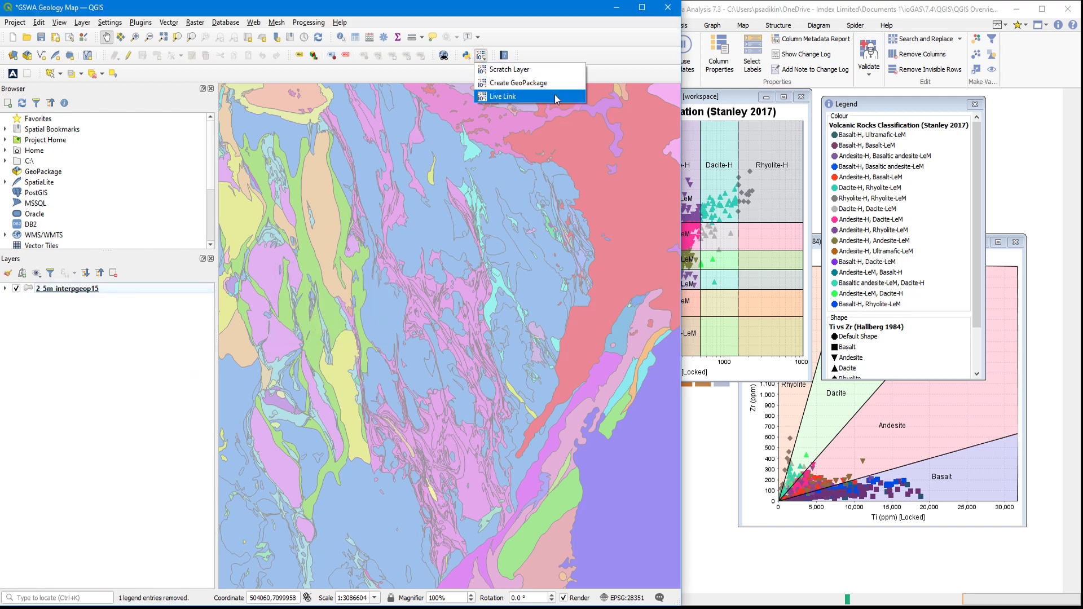
click(555, 97)
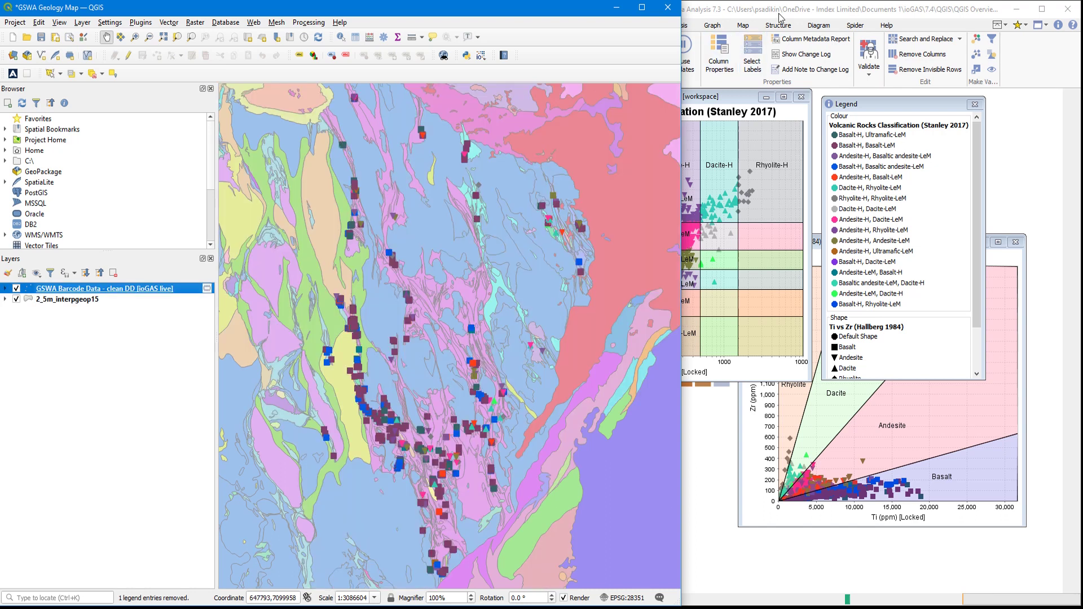
click(779, 11)
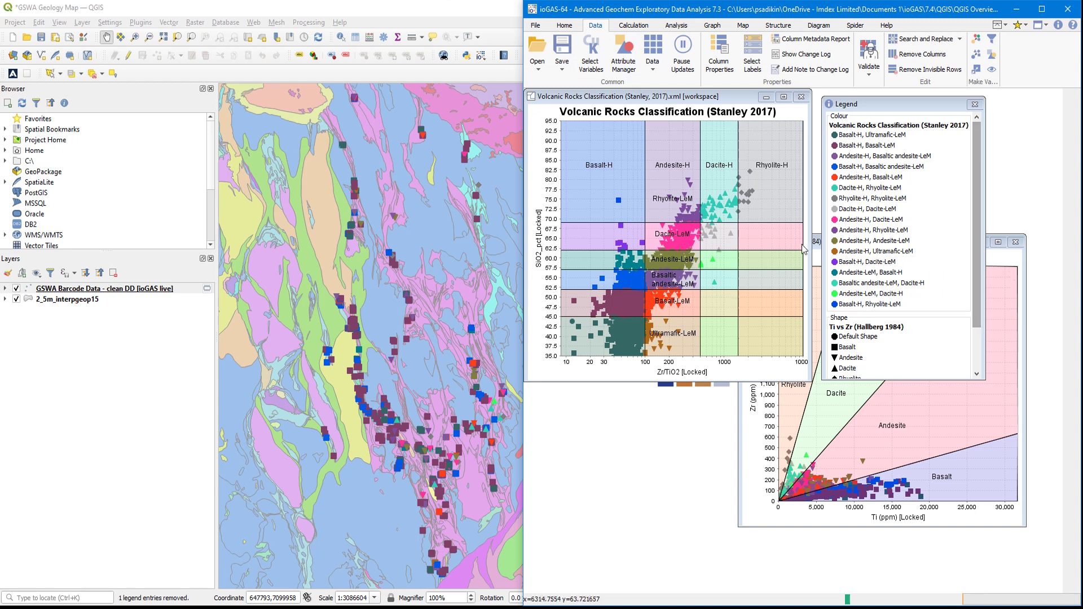
right_click(120, 289)
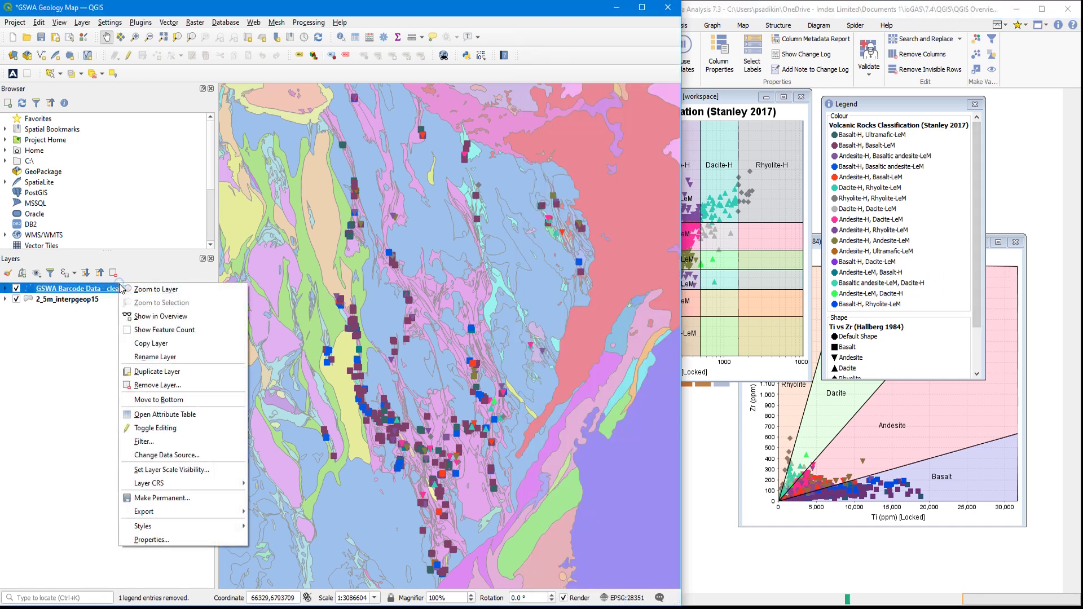
click(193, 409)
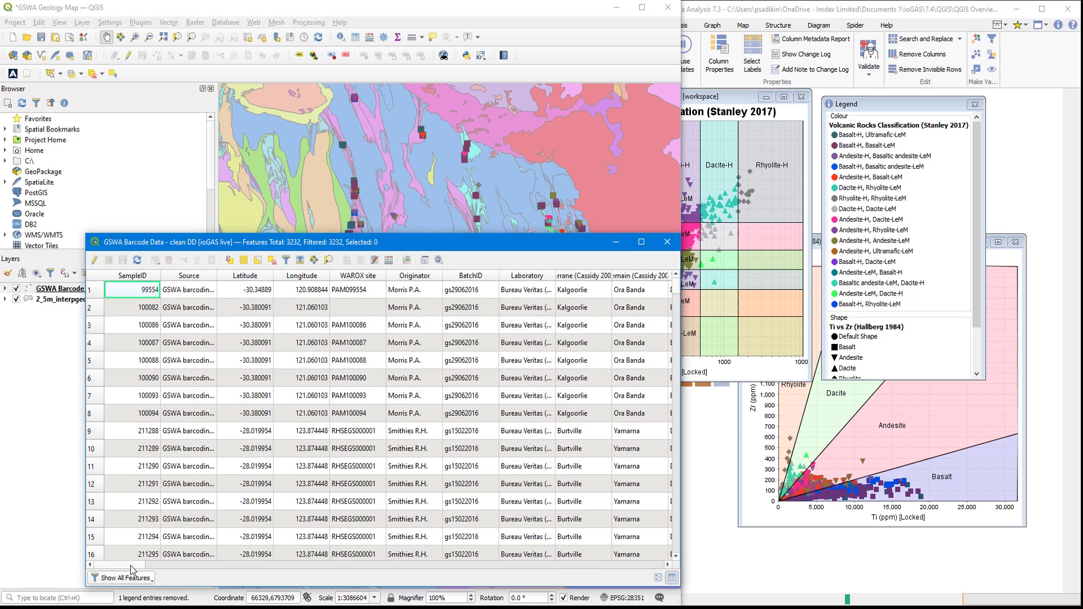
drag(131, 566, 522, 585)
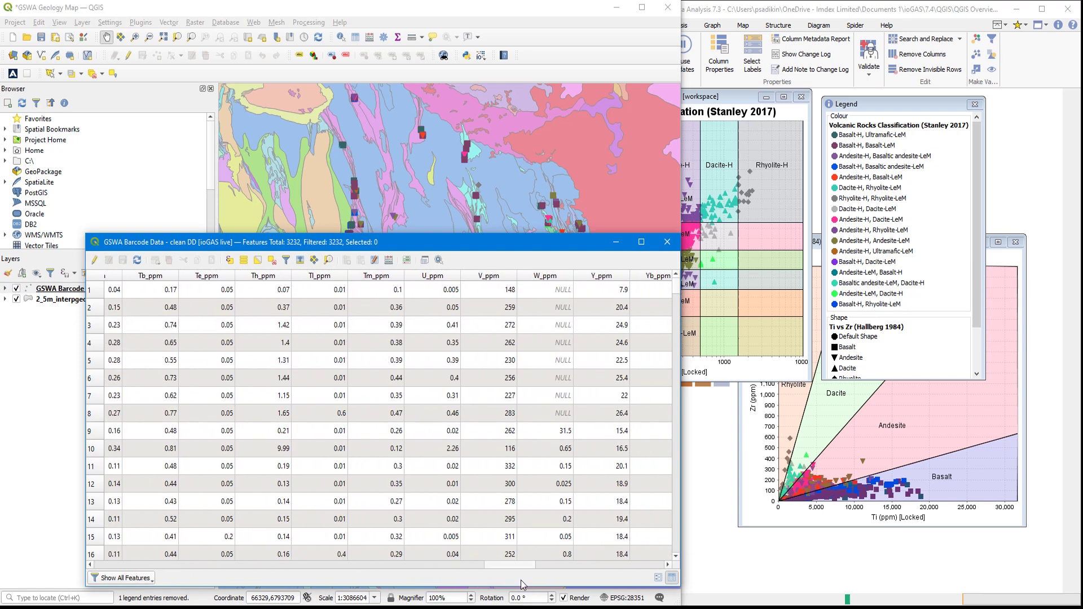
click(667, 242)
Step: Move the Ti vs Zr (Hallberg 1984) plot below Volcanic Rocks and colour samples by its rock fields
click(1012, 275)
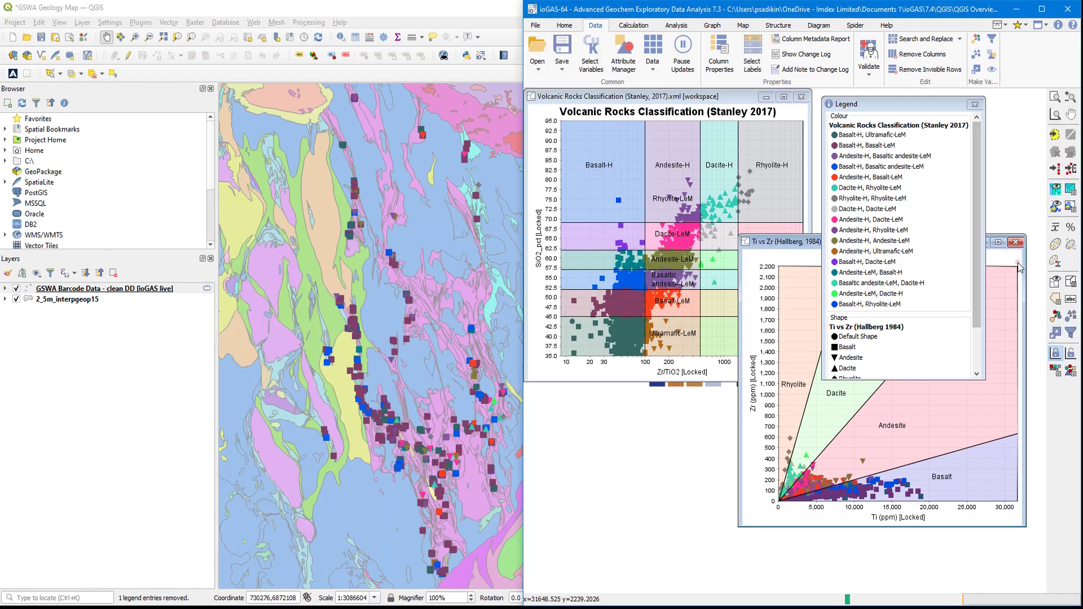
drag(562, 308, 571, 303)
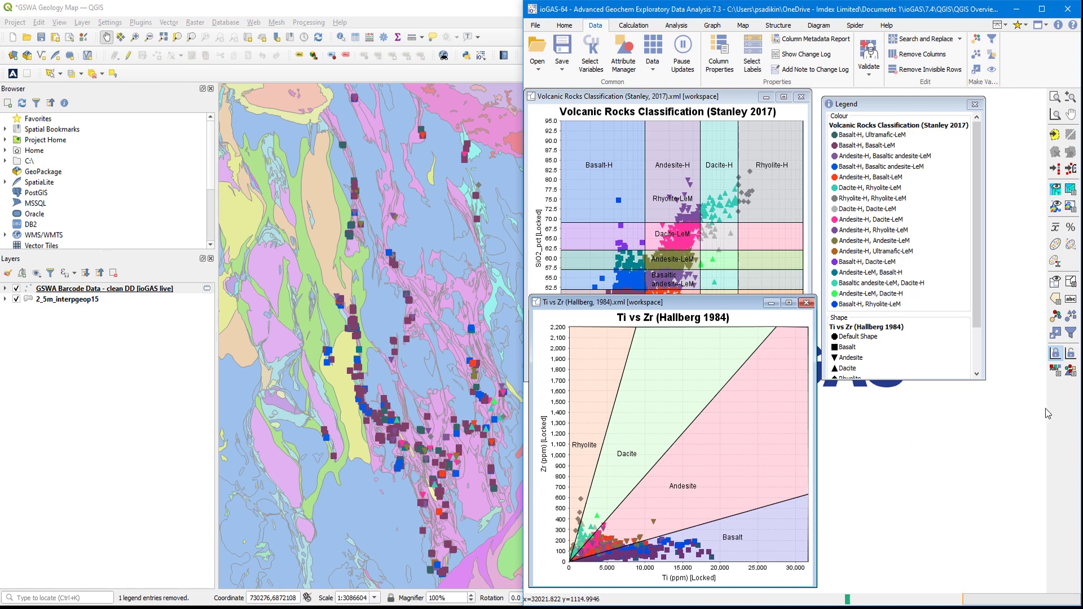
click(1059, 319)
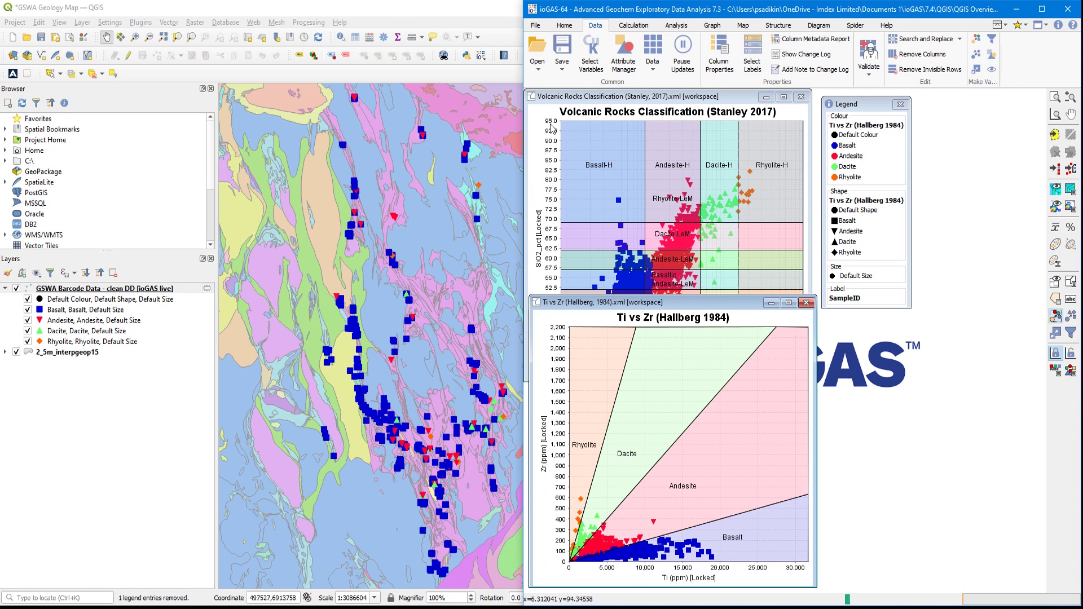
Step: Calculate the Sericite Index (ISER) in ioGAS and confirm ISER appears in the variable list
click(634, 25)
click(671, 61)
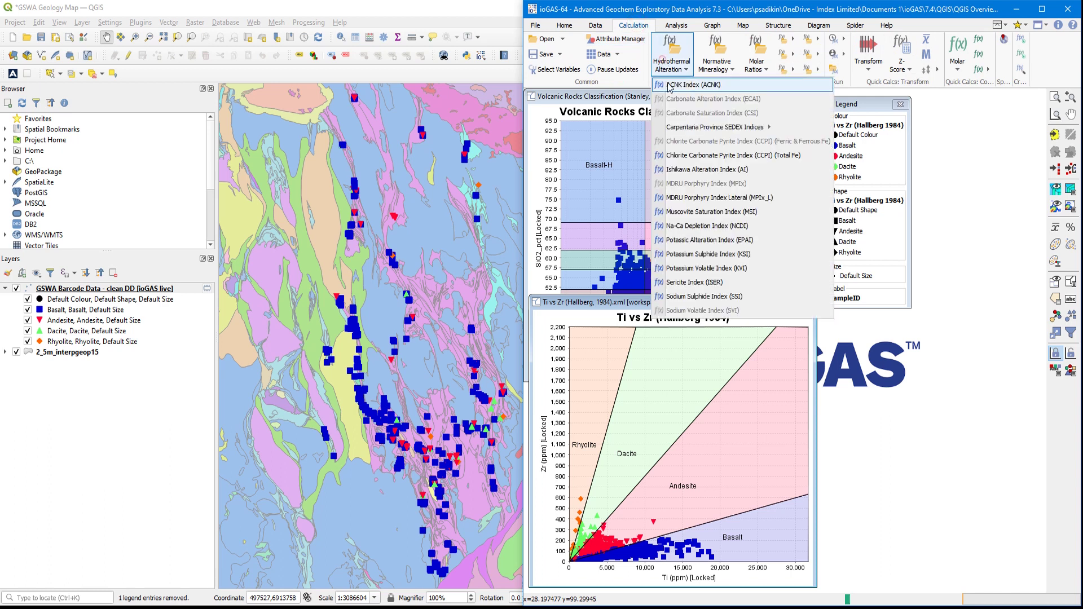
click(734, 284)
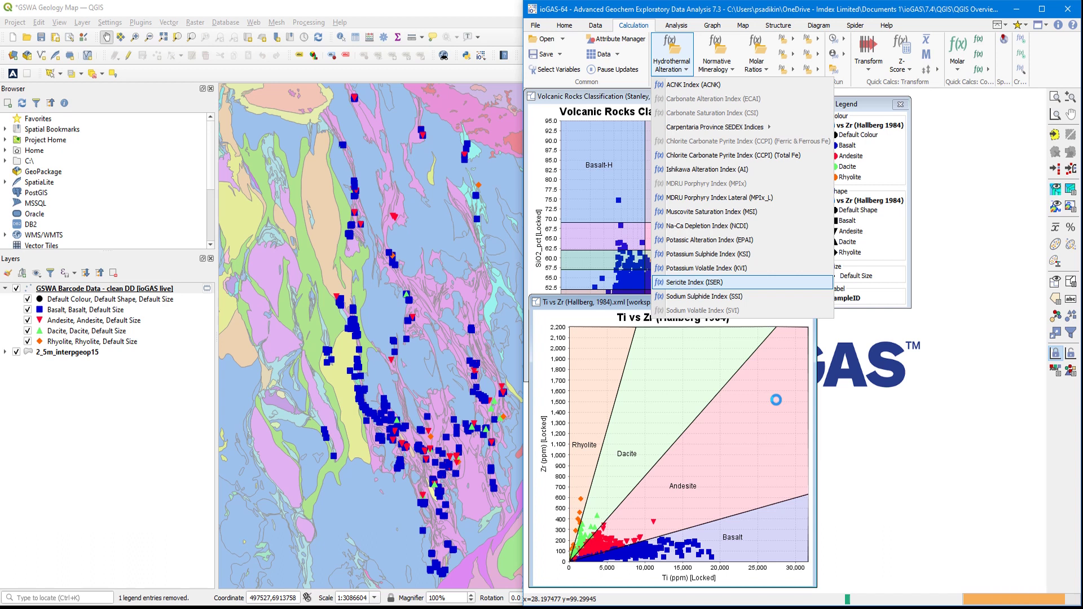
click(542, 353)
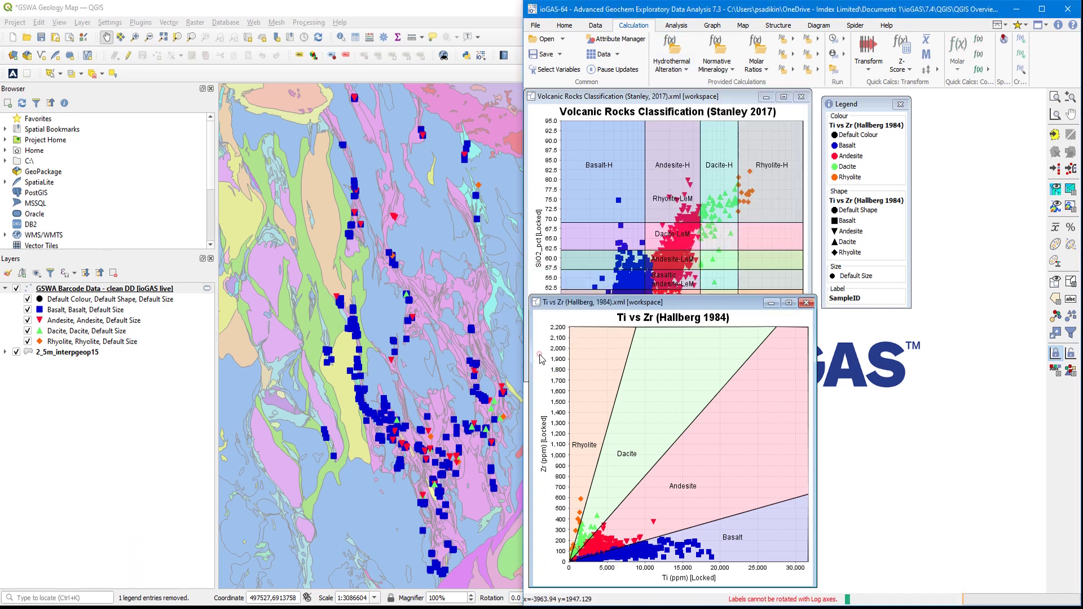
click(559, 70)
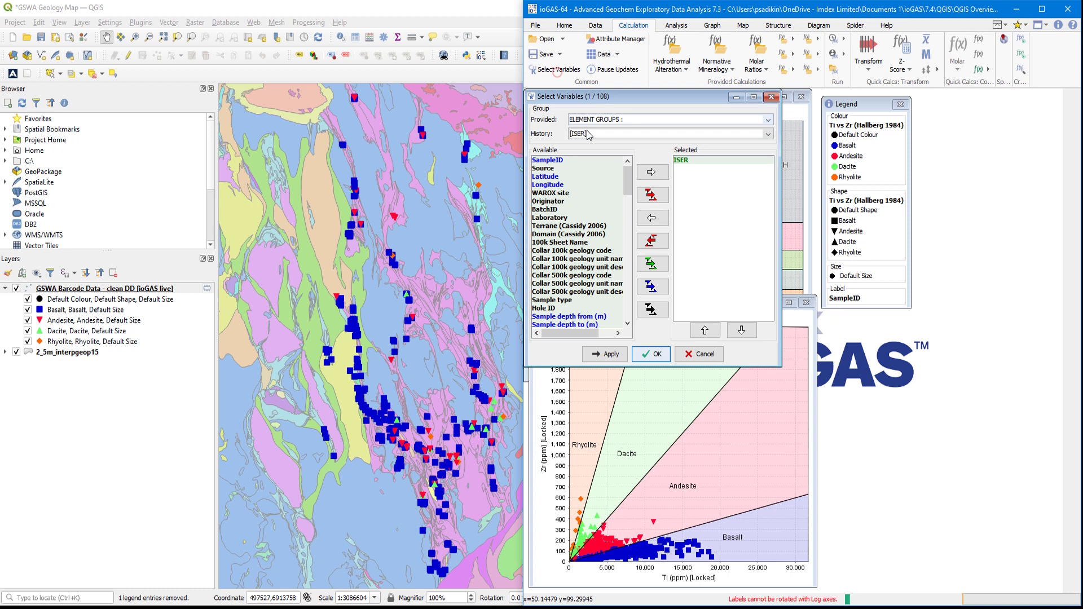
click(692, 353)
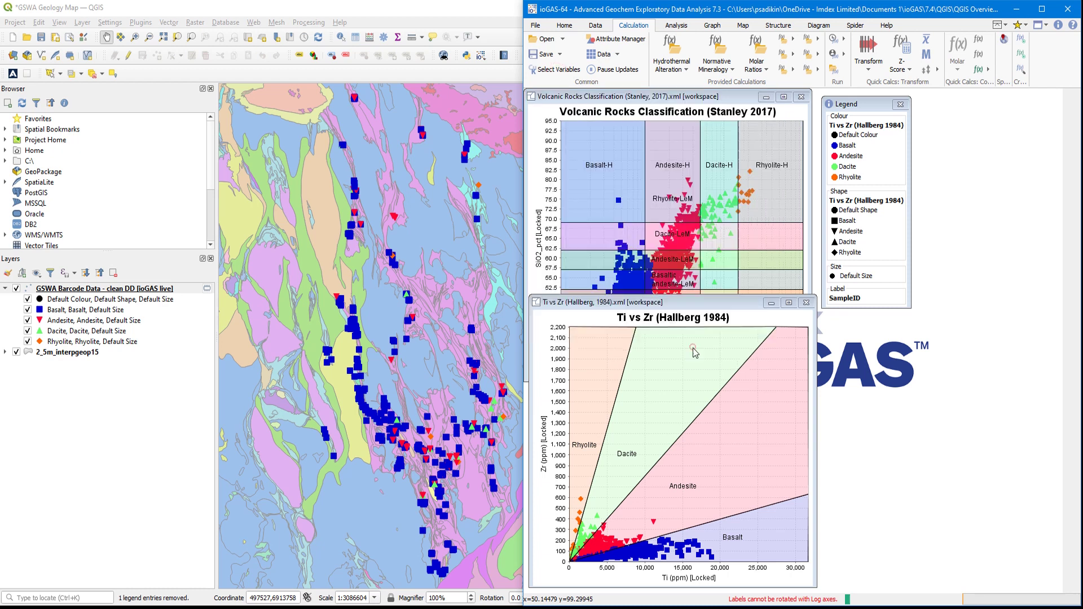
Step: Inspect the live layer's attribute table for ioGAS_RowID, ioGAS_Filter and ioGAS_Colour columns
right_click(155, 299)
click(149, 288)
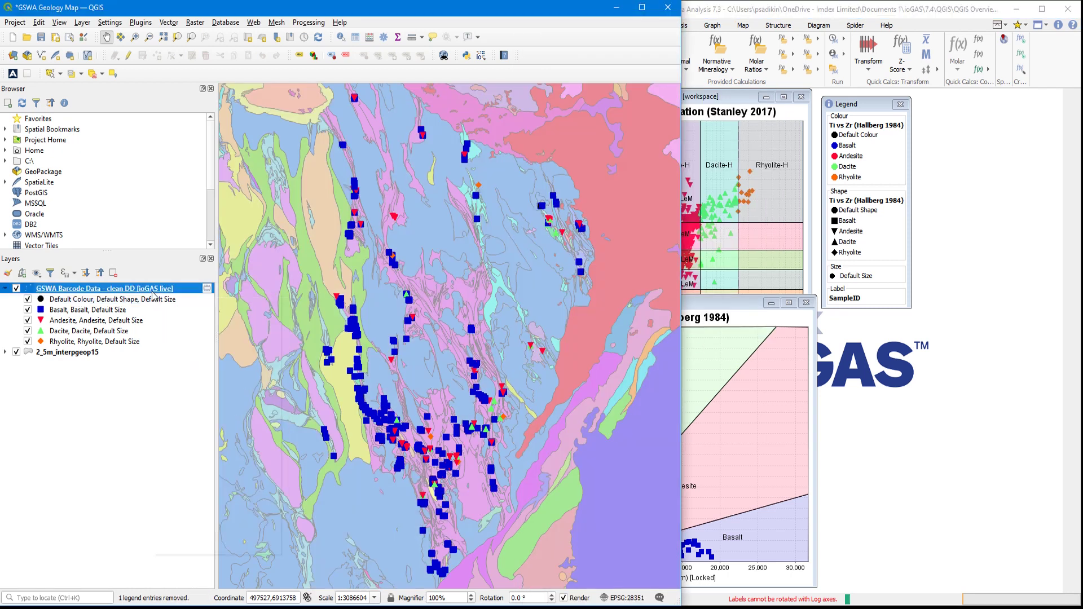
right_click(149, 288)
click(213, 422)
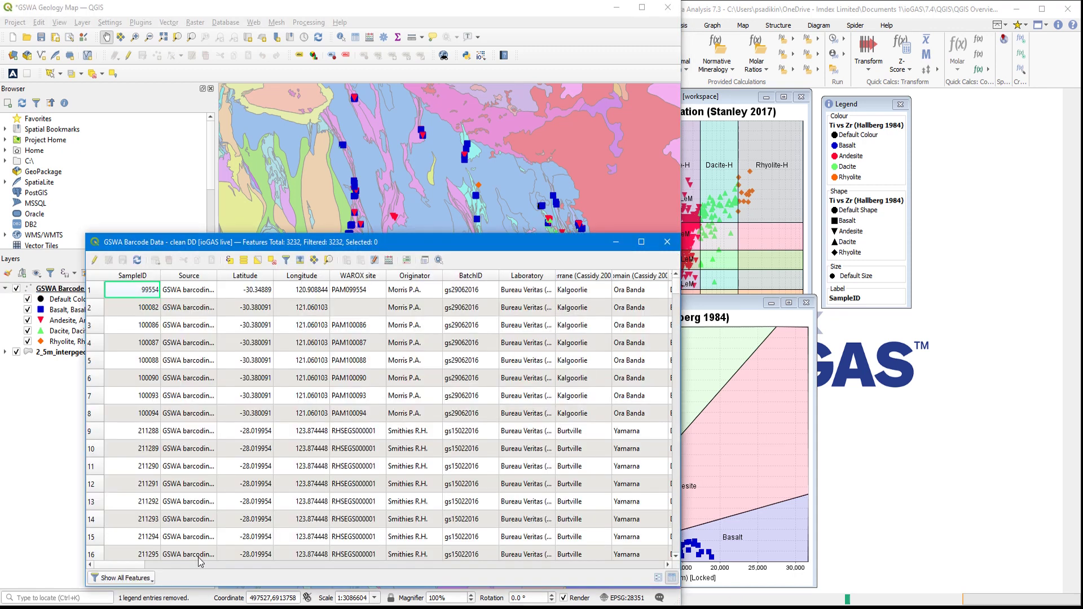
drag(136, 564, 643, 604)
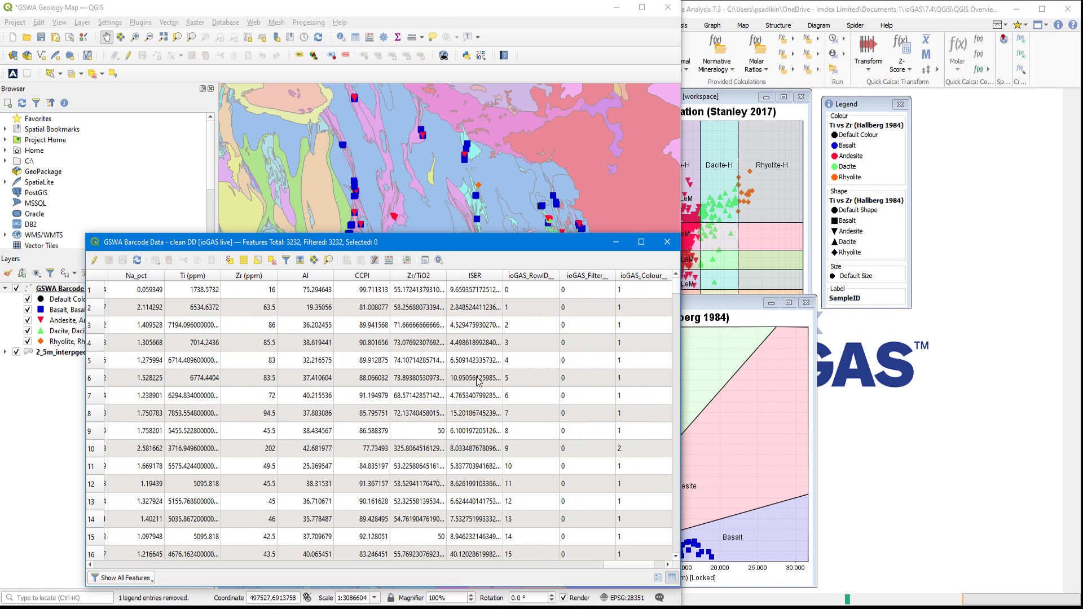
click(667, 242)
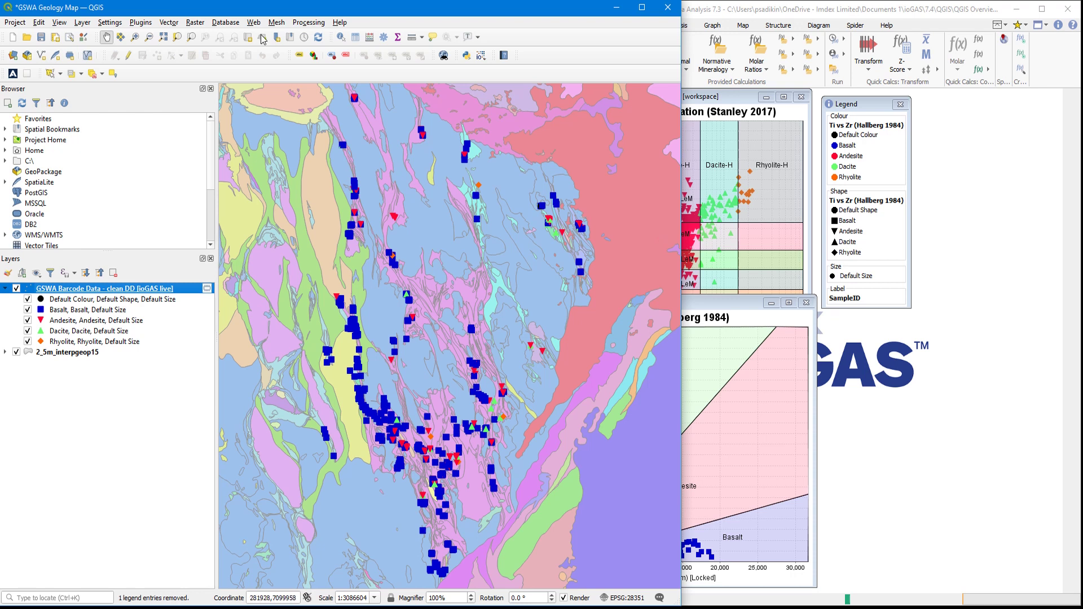
Step: Load the recent GSWA Study Area project in QGIS without saving the current one
click(13, 24)
mouse_move(37, 91)
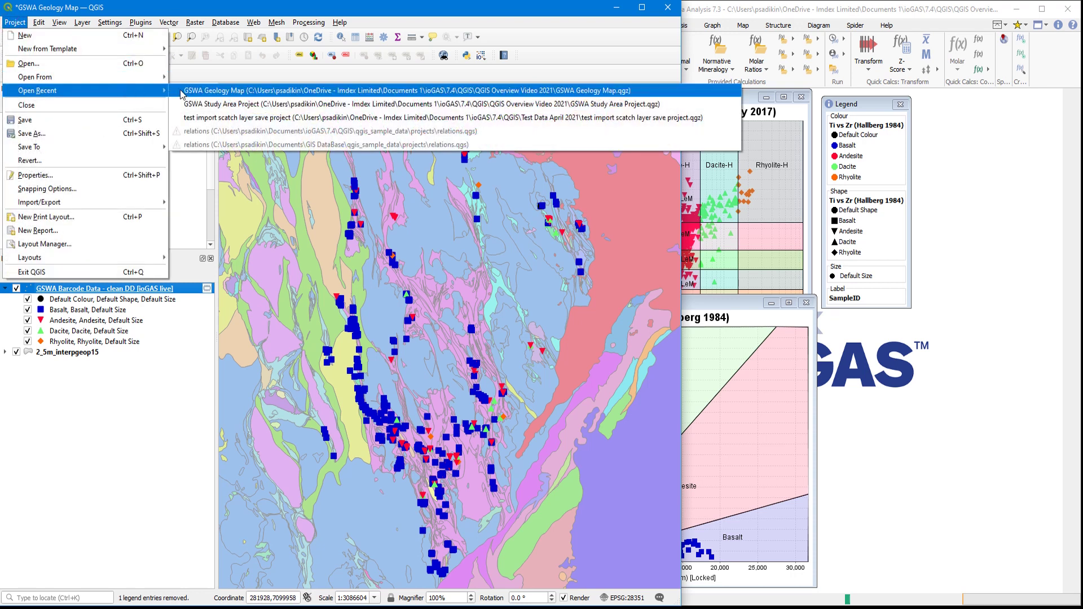
click(218, 105)
click(401, 329)
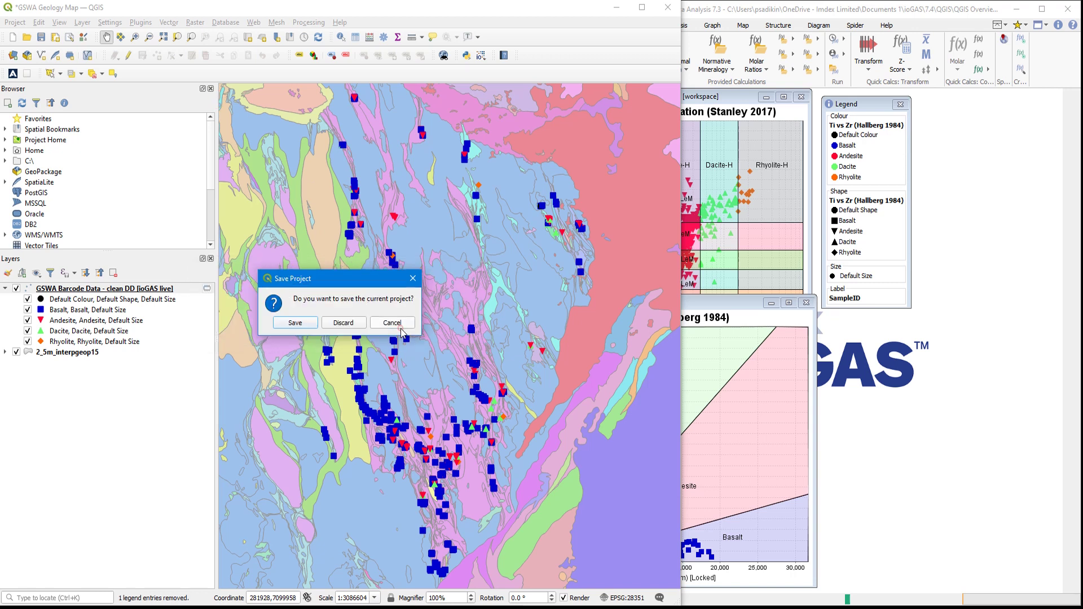
click(344, 326)
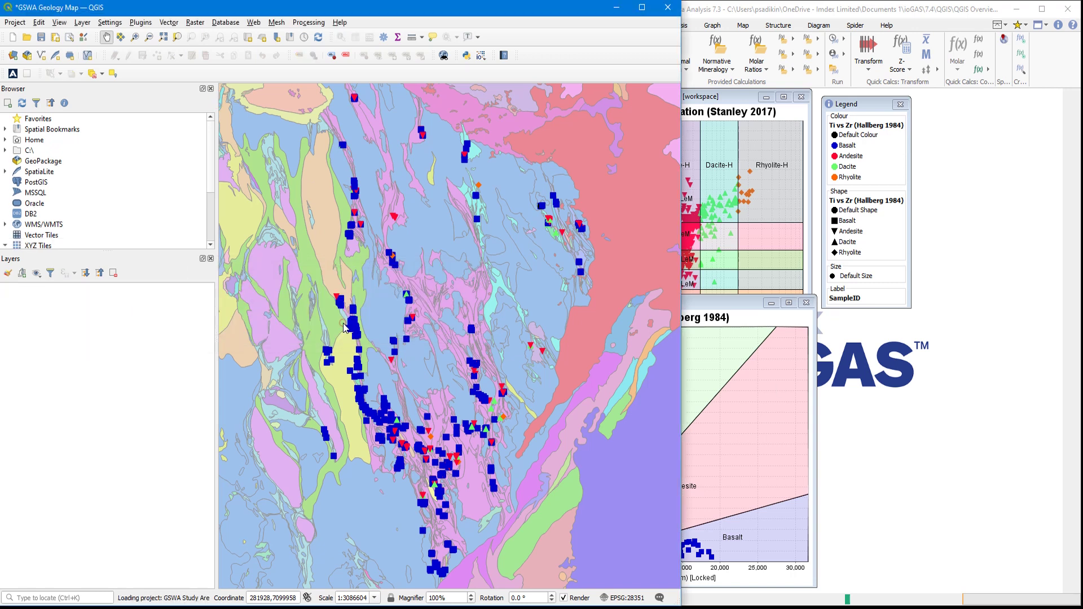
Step: Close the current ioGAS dataset, discarding its unsaved changes
click(878, 402)
click(535, 26)
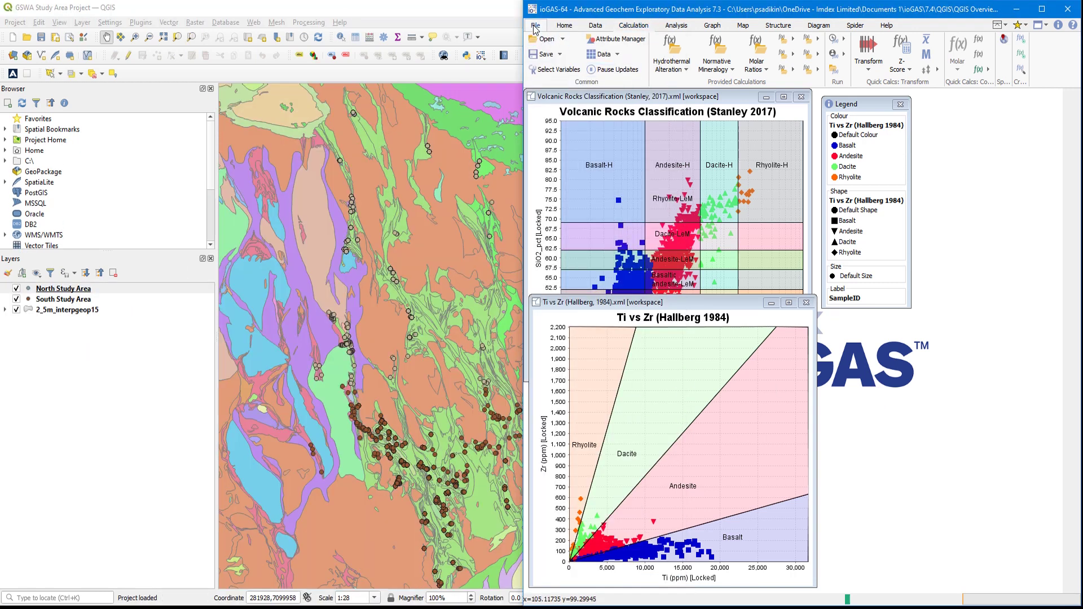
click(988, 69)
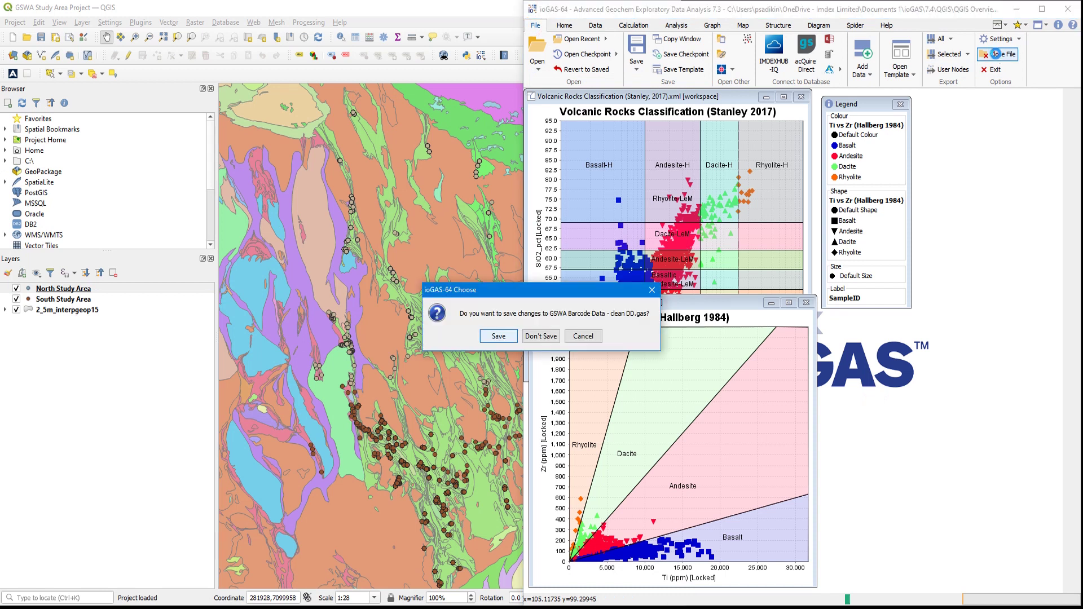
click(550, 338)
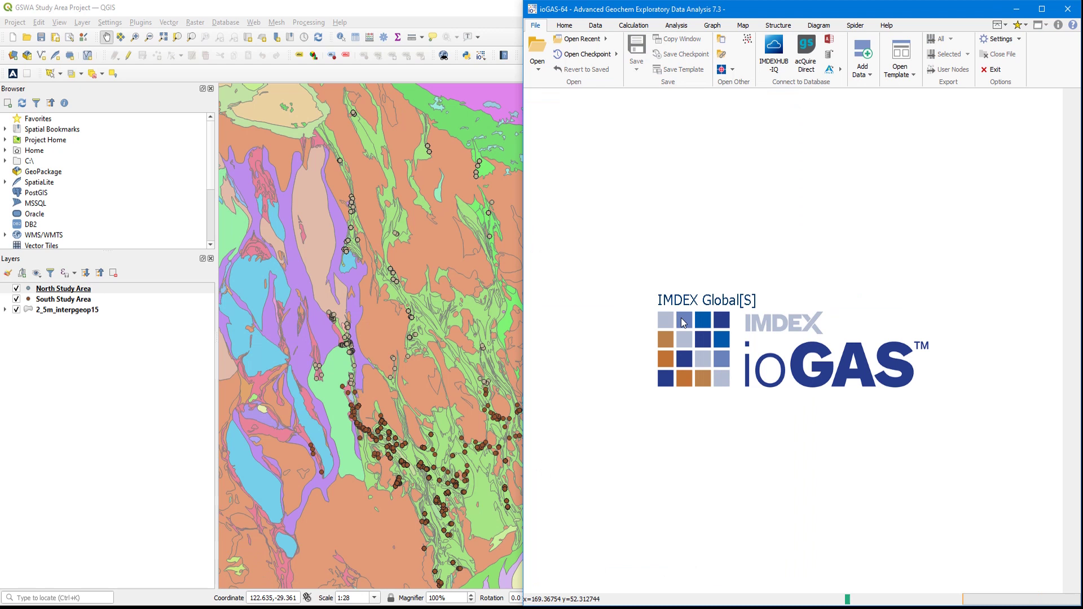
Step: Check the ioGAS link options in QGIS and select the South Study Area layer
click(496, 34)
click(481, 55)
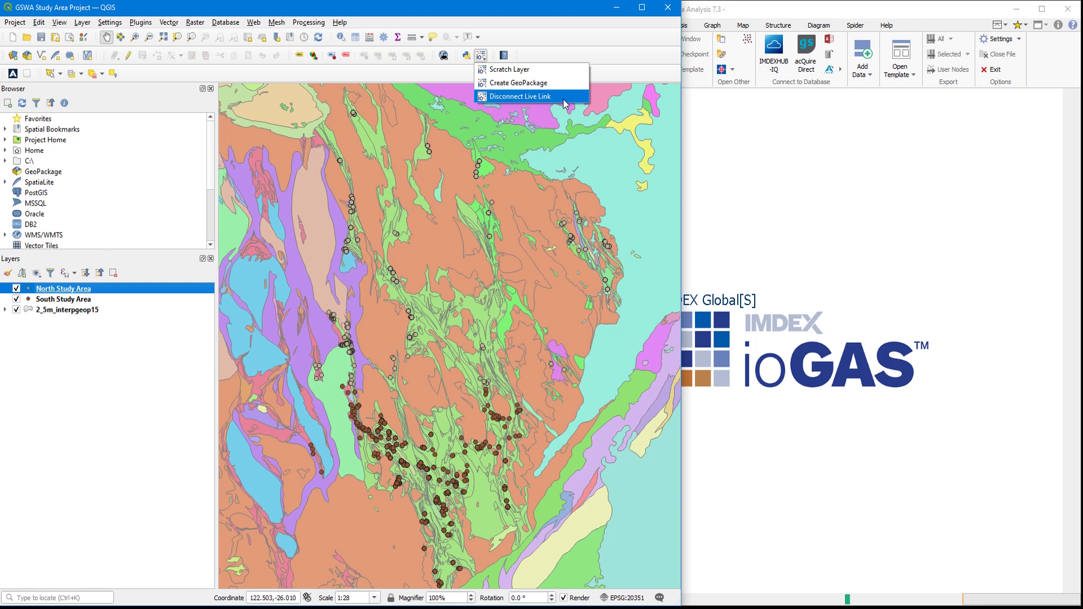
click(607, 67)
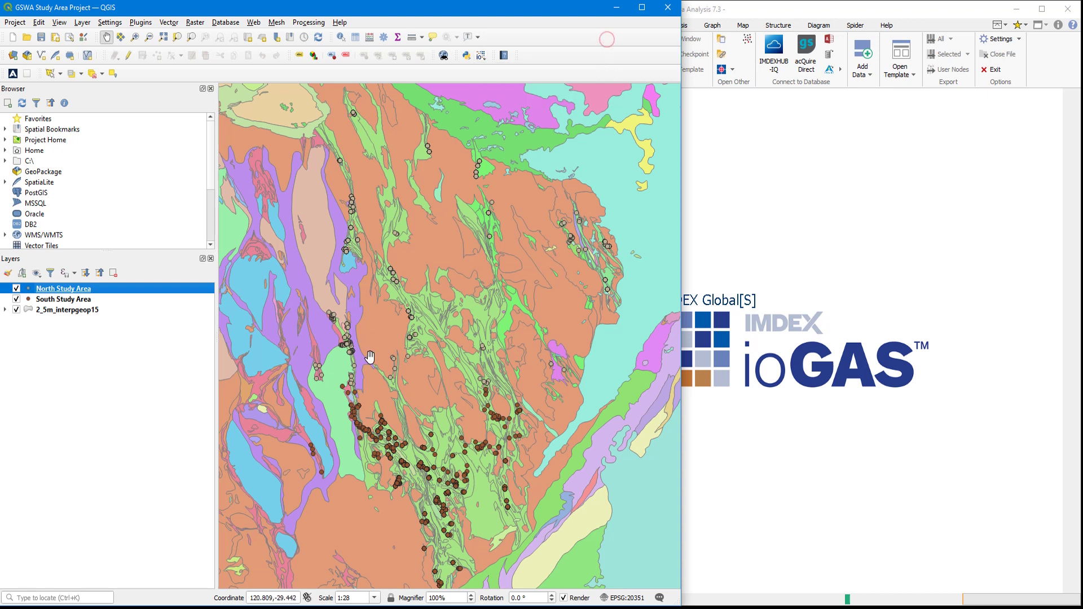
click(147, 302)
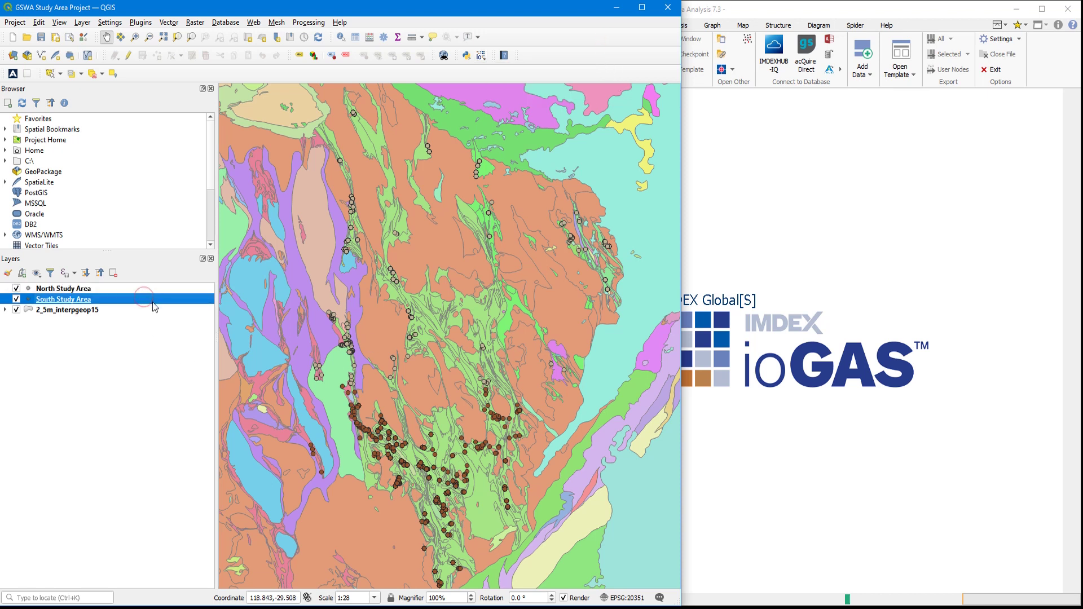
click(813, 351)
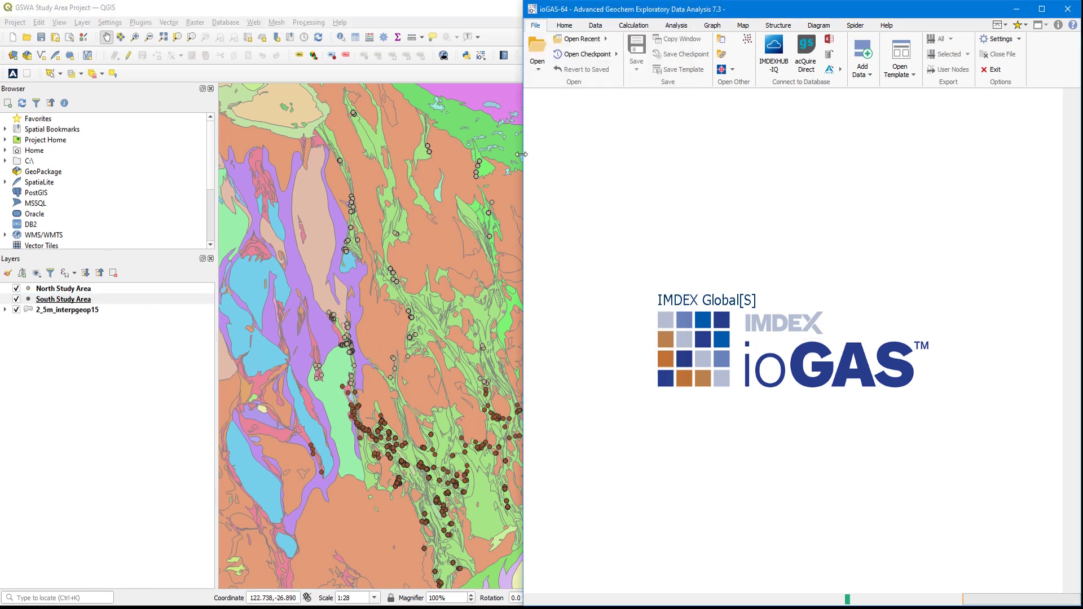
Step: Open the North Study Area view from QGIS as live link data in ioGAS
drag(521, 154, 416, 154)
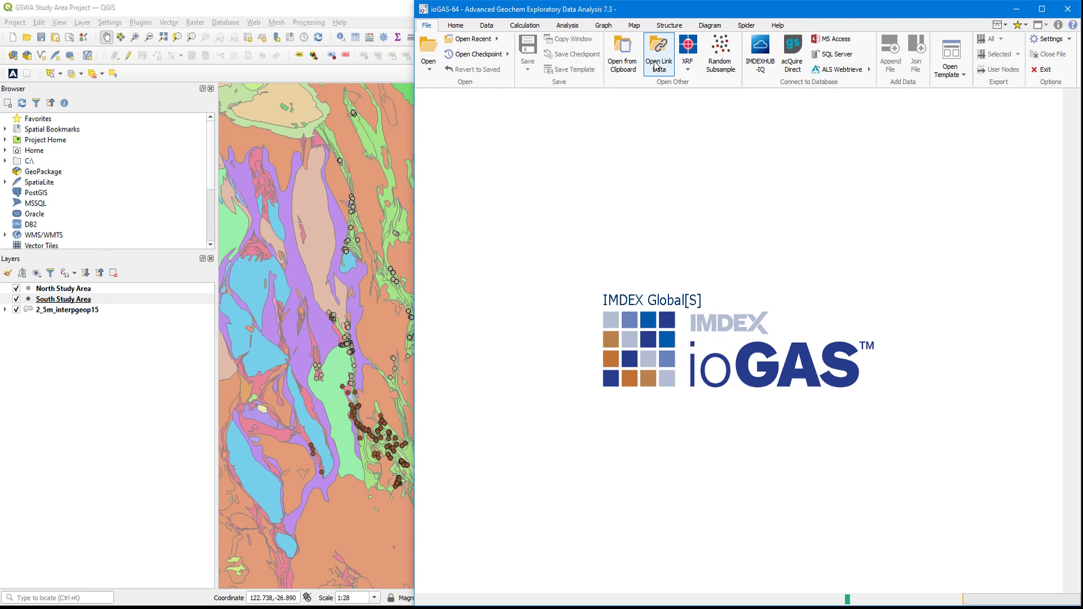
click(670, 74)
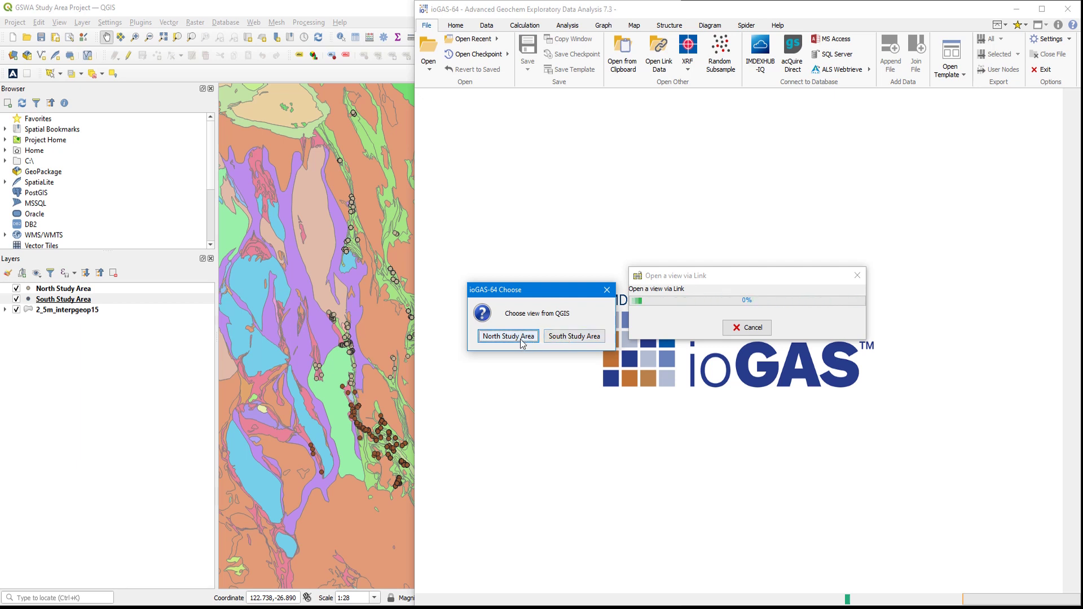
click(521, 337)
Step: Plot the 995 linked samples on an Attribute Map with the Attribute Manager below it
click(634, 26)
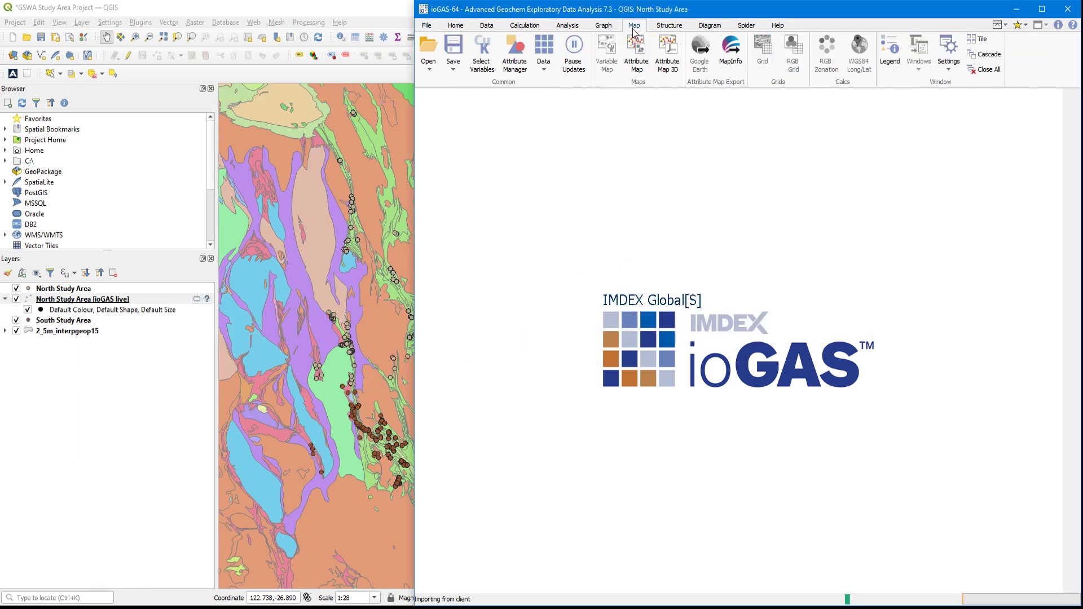
click(636, 62)
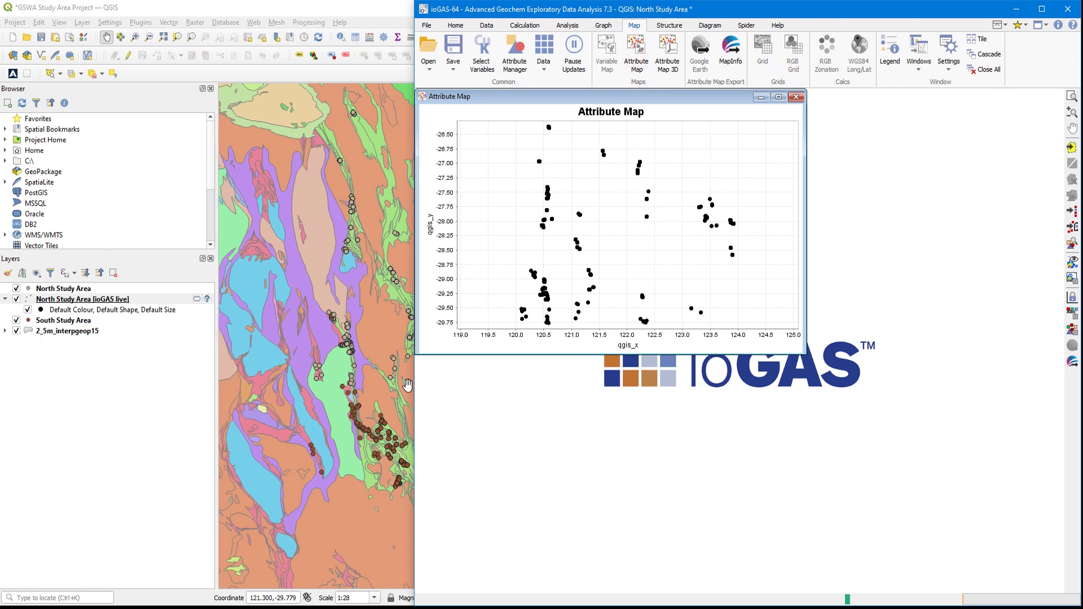
drag(414, 388, 631, 397)
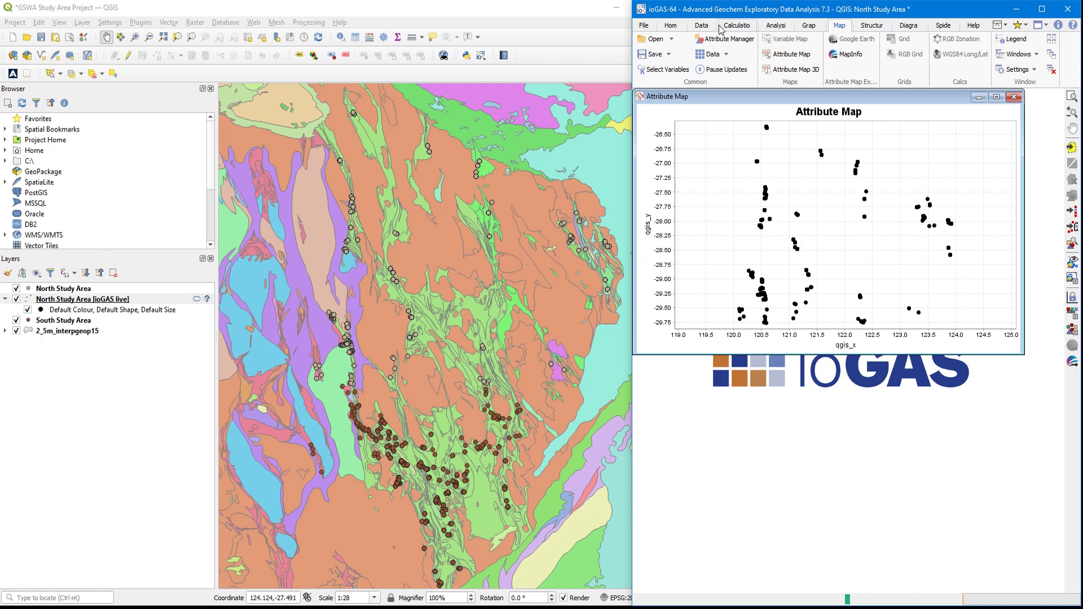
click(725, 39)
drag(791, 115, 711, 371)
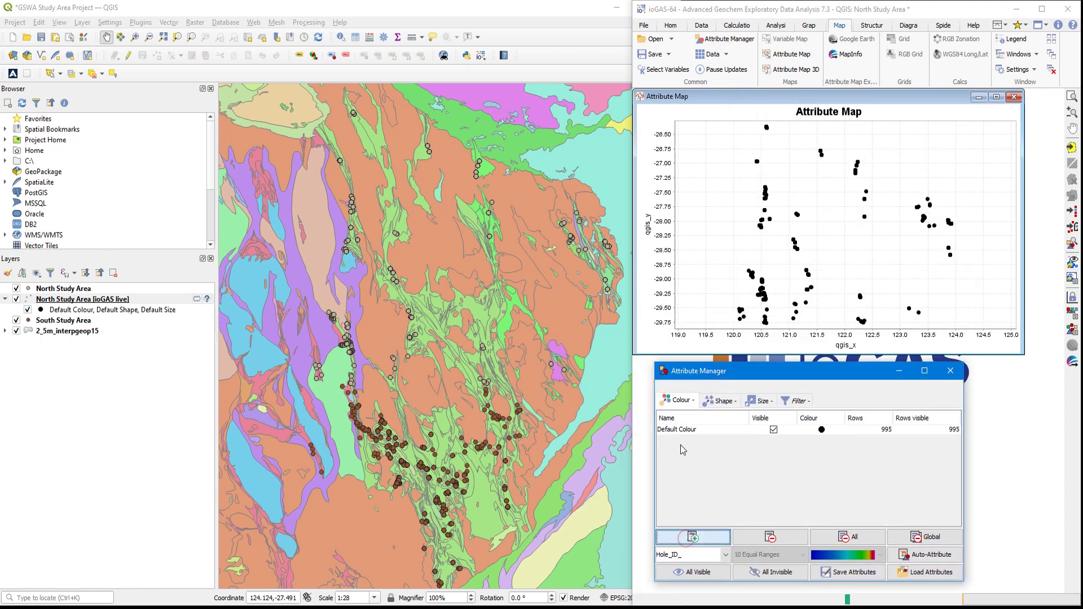
Step: Add a Colour_01 group in ioGAS and polygon-select the 421 western sample-line points in QGIS
click(687, 537)
click(696, 443)
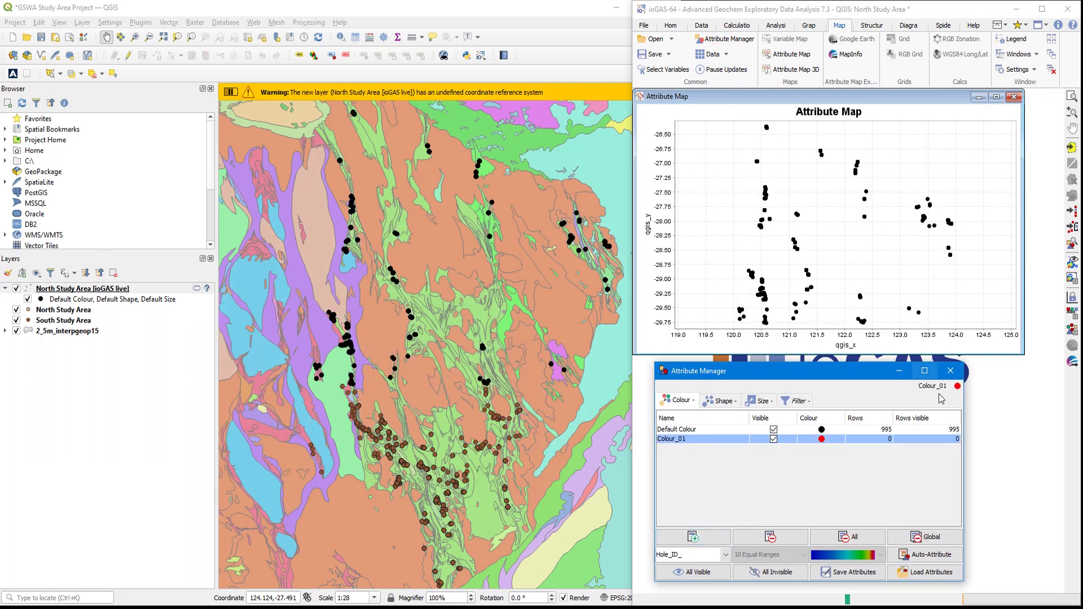
click(582, 13)
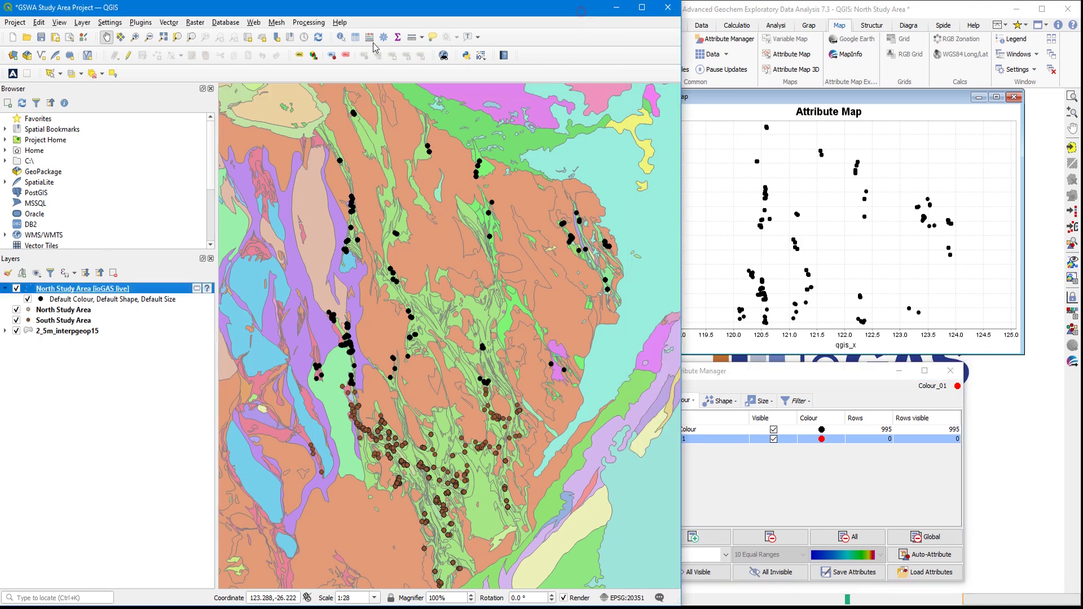
click(61, 76)
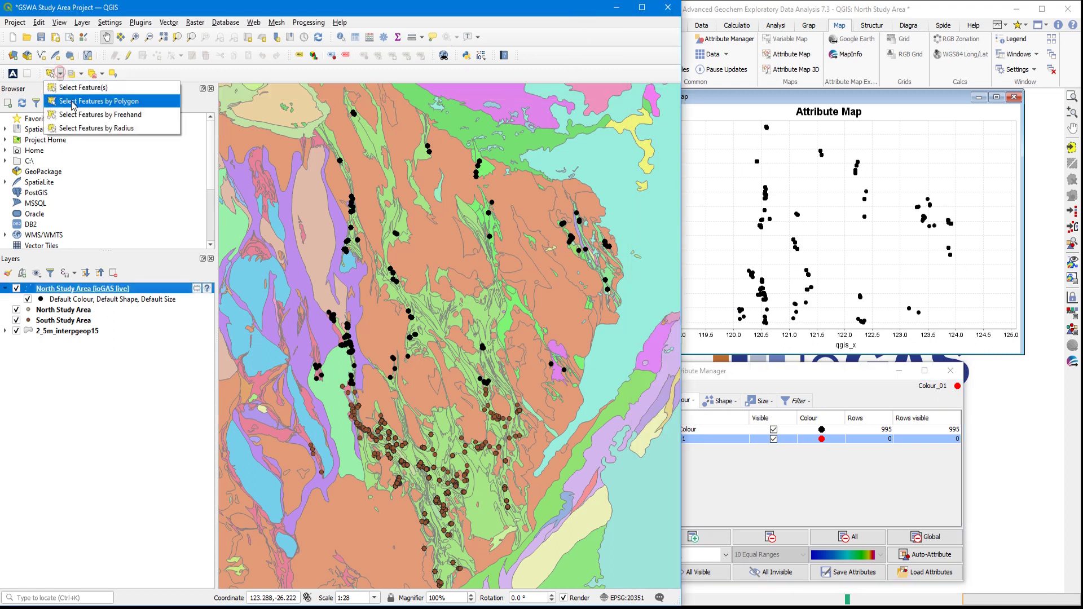
click(67, 86)
click(445, 203)
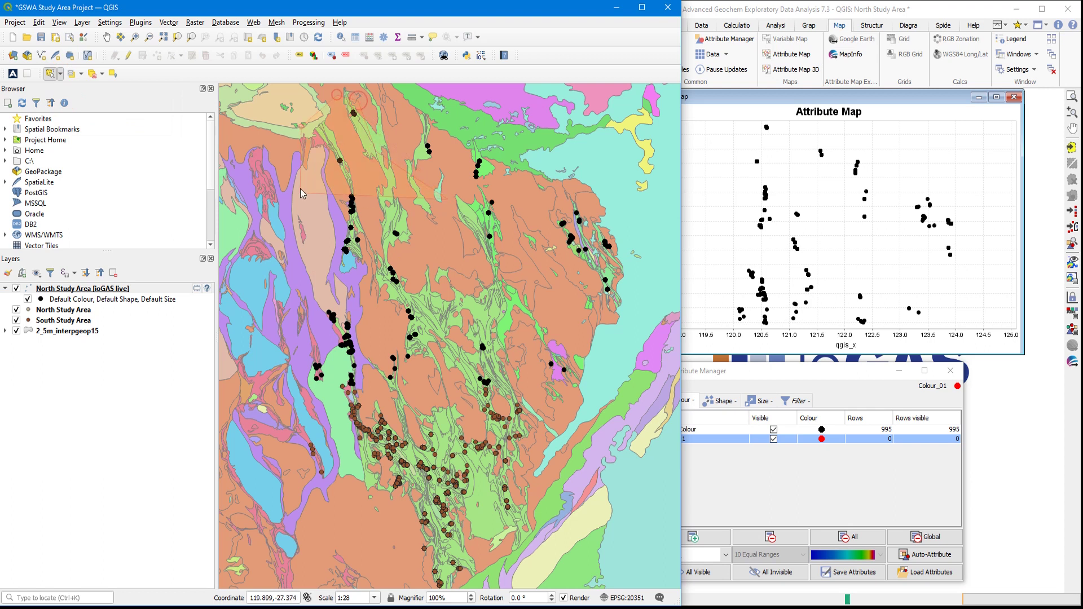
click(423, 301)
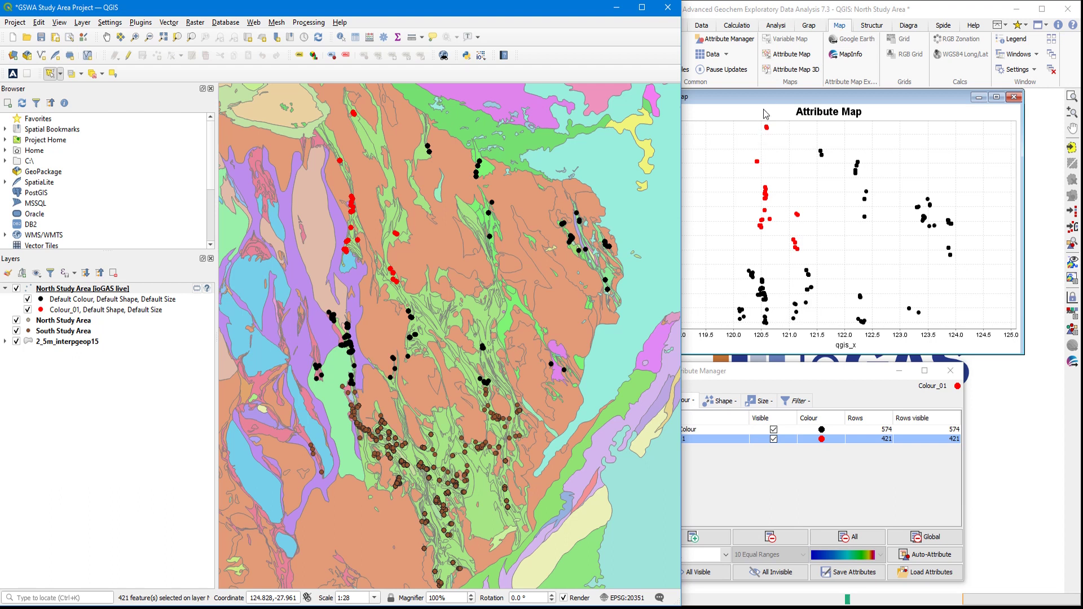
Step: Add a new Filter_01 group in Attribute Manager's Filter tab and make it active
click(795, 400)
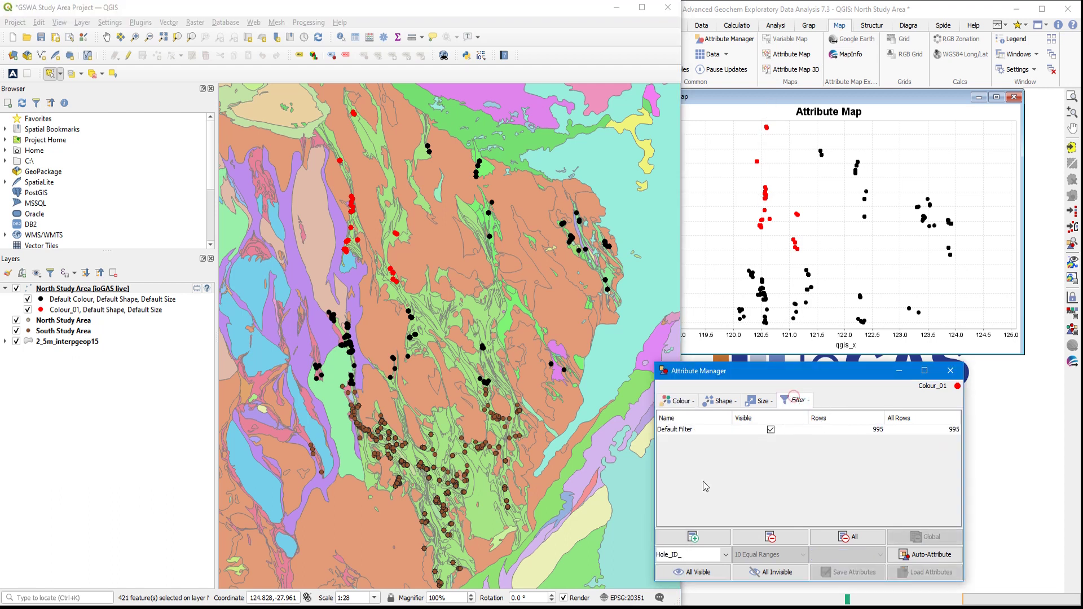
click(683, 536)
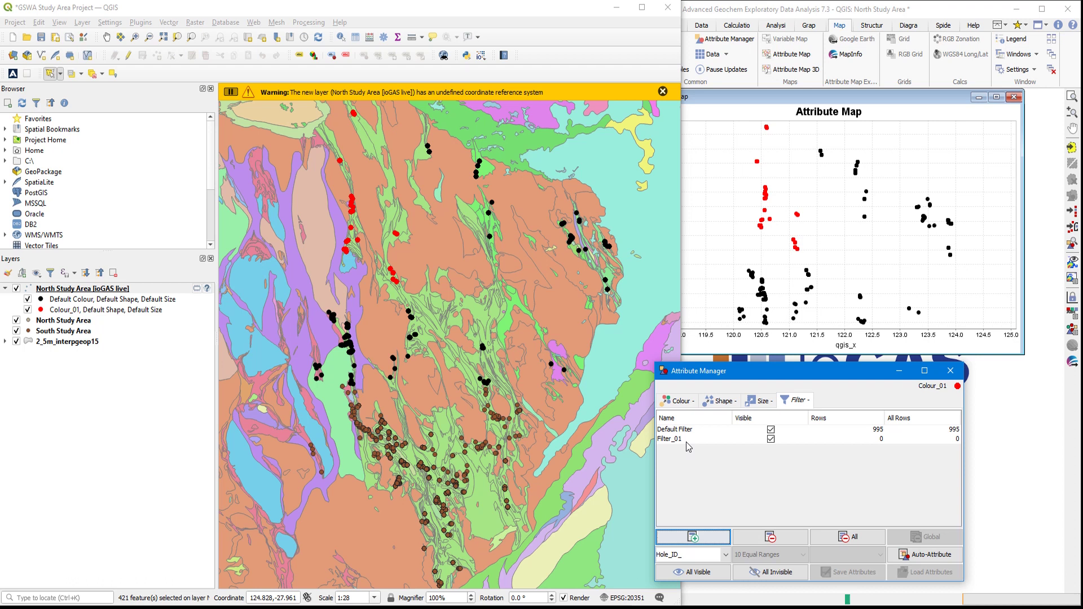
double_click(688, 442)
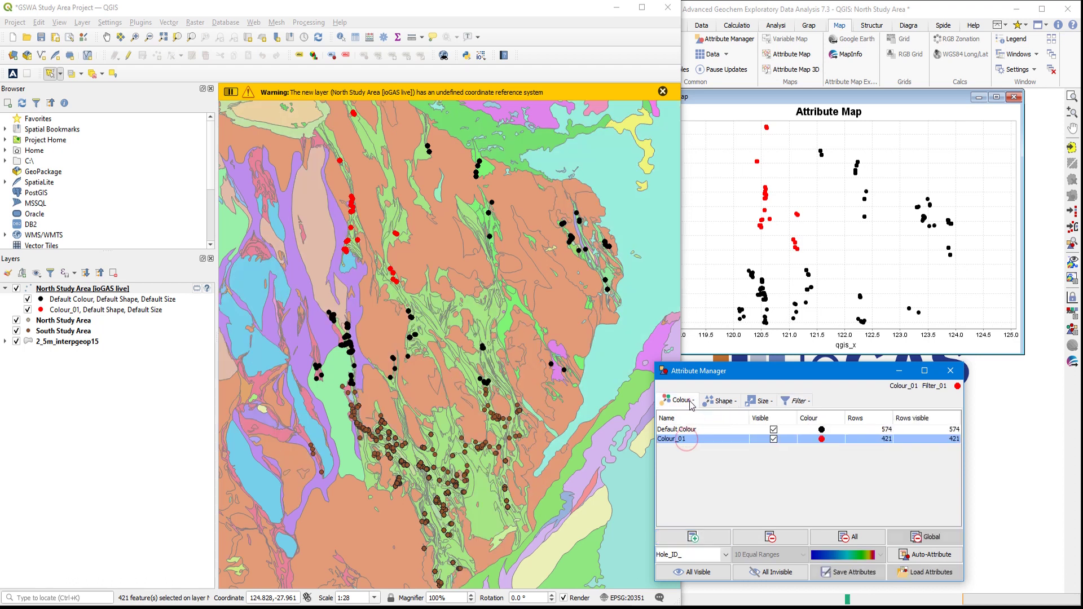
click(795, 400)
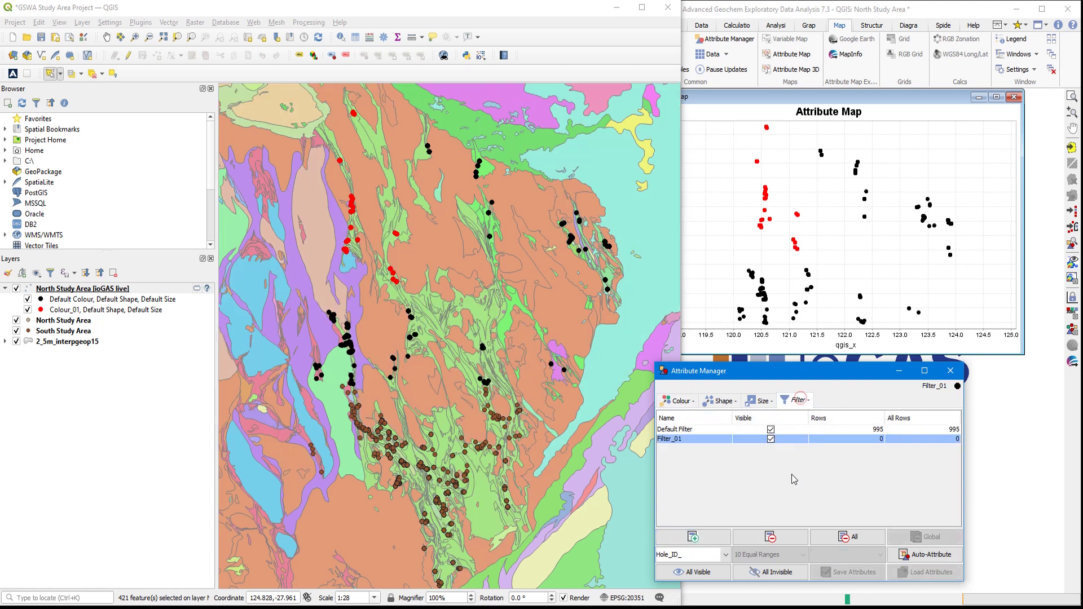
Step: In QGIS, zoom in and select the 66 samples inside the Eastern Goldfields Superterrane greenstones polygon
click(329, 6)
scroll(340, 367, up, 3)
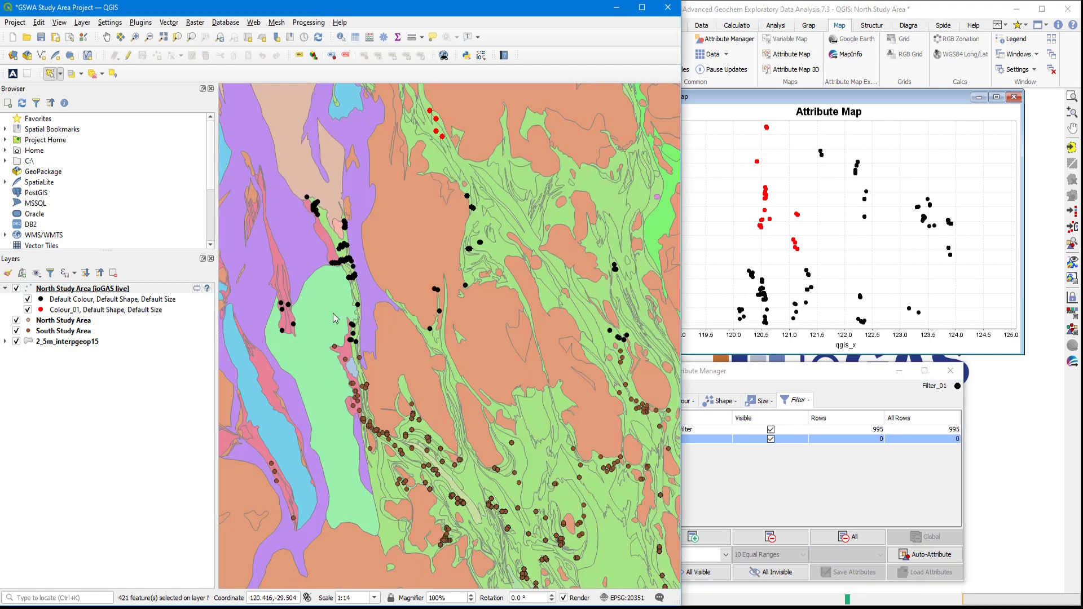
scroll(356, 266, up, 2)
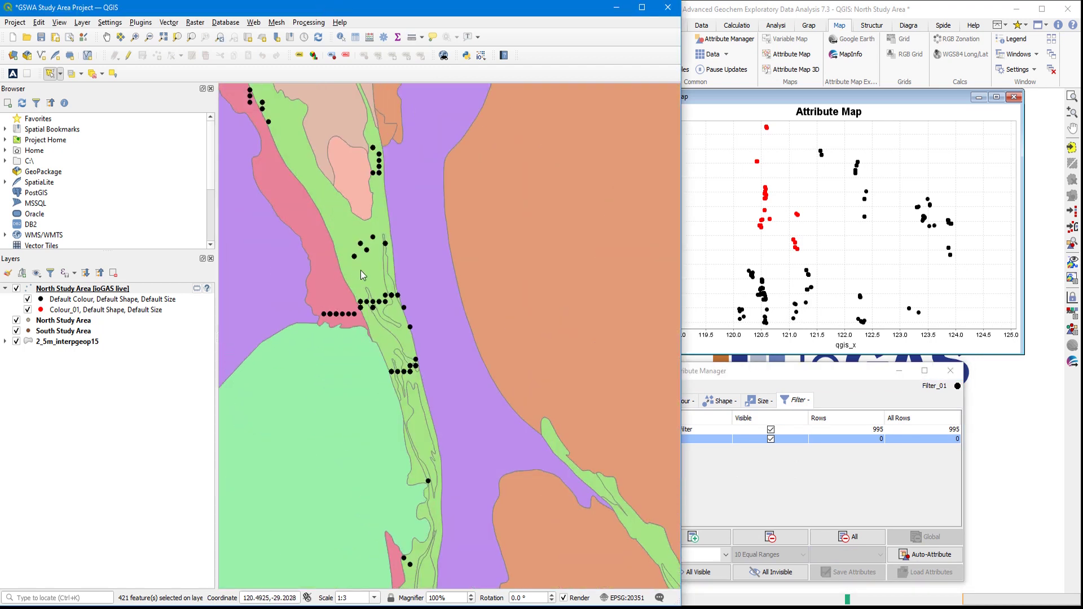
right_click(376, 276)
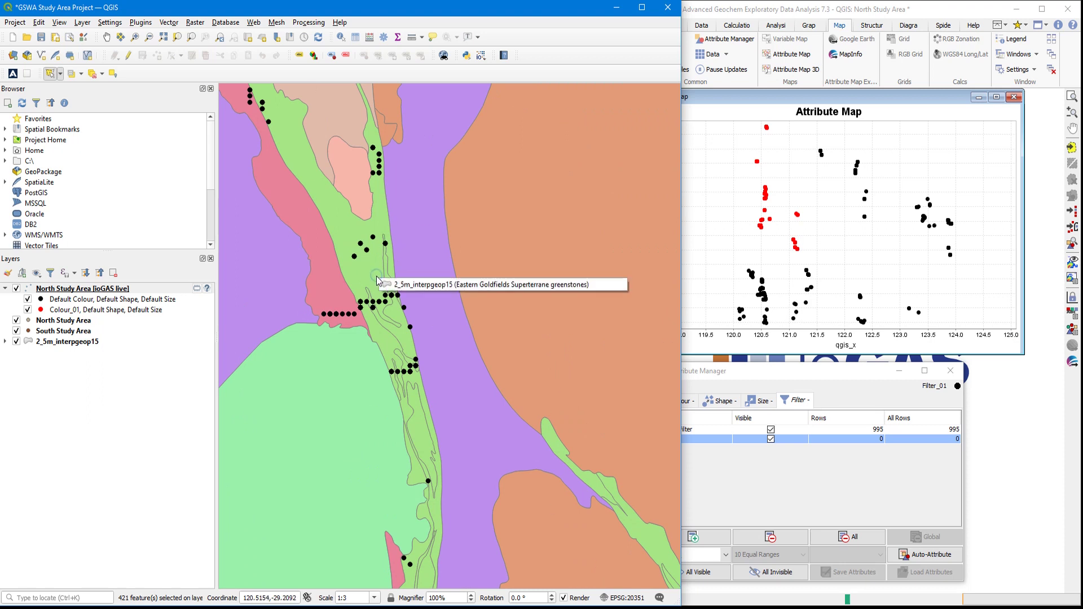
click(411, 285)
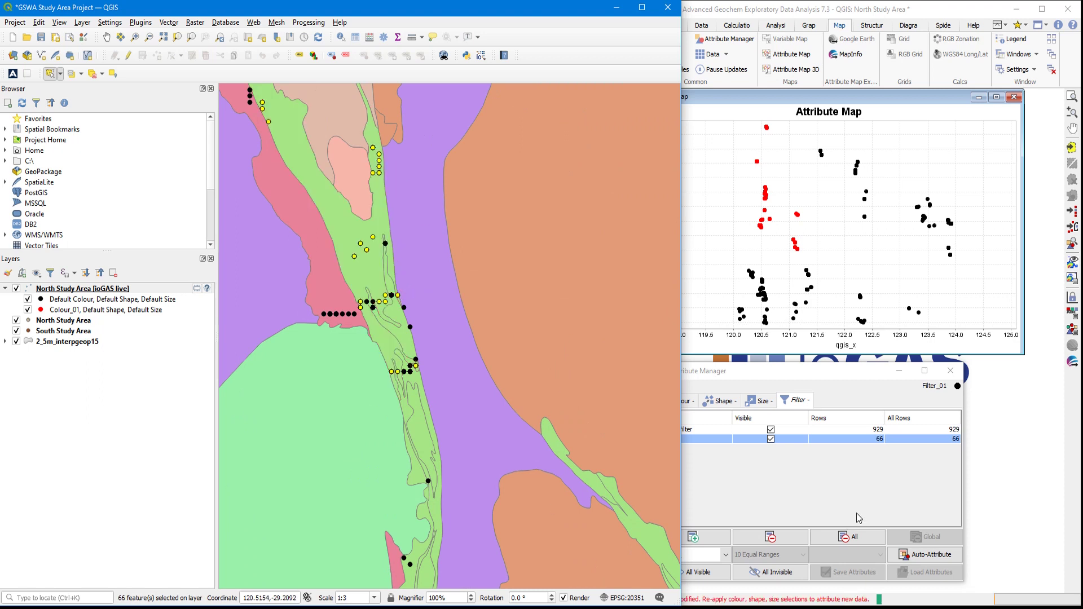
click(848, 381)
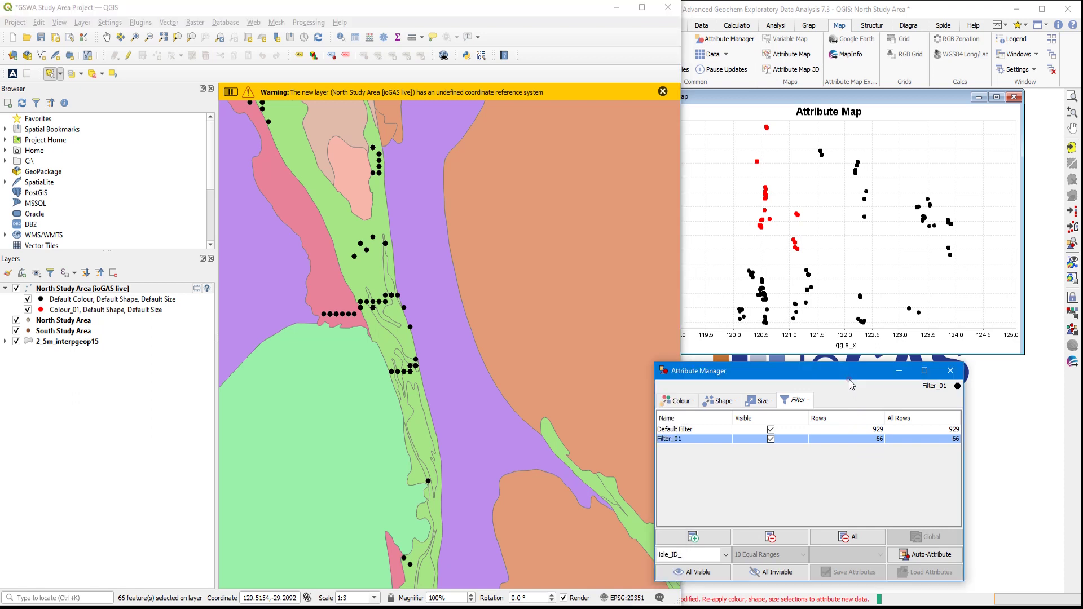
Step: Untick Default Filter's Visible box so only the 66 Filter_01 samples display
click(770, 430)
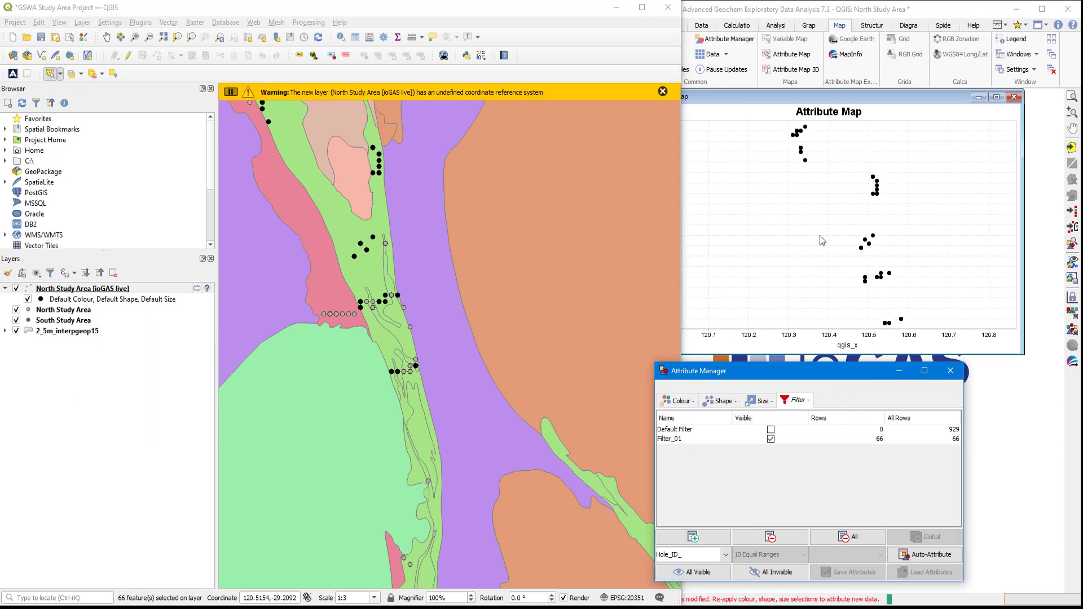
click(816, 6)
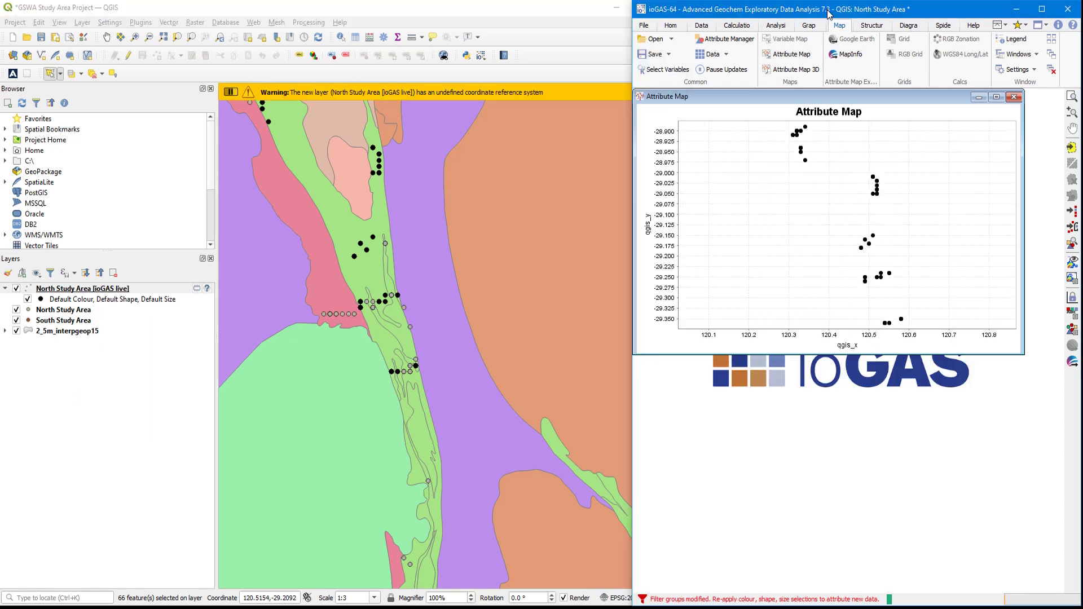
click(678, 72)
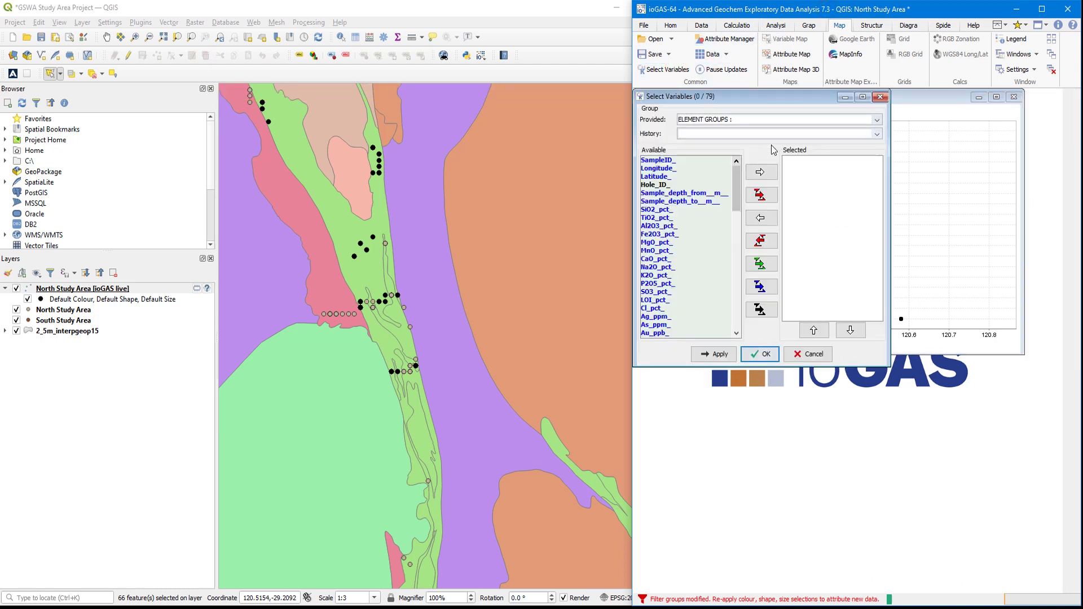
drag(736, 185, 723, 232)
click(825, 353)
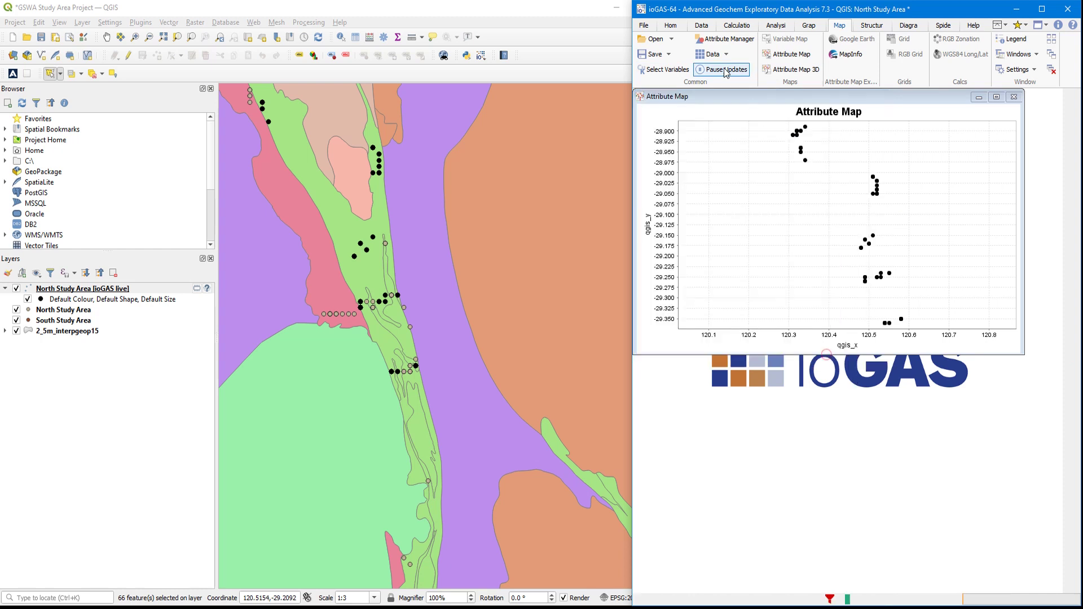
Step: Use Guess Aliases in Column Properties to commit aliased names like SiO2_pct for the 79 columns
click(701, 26)
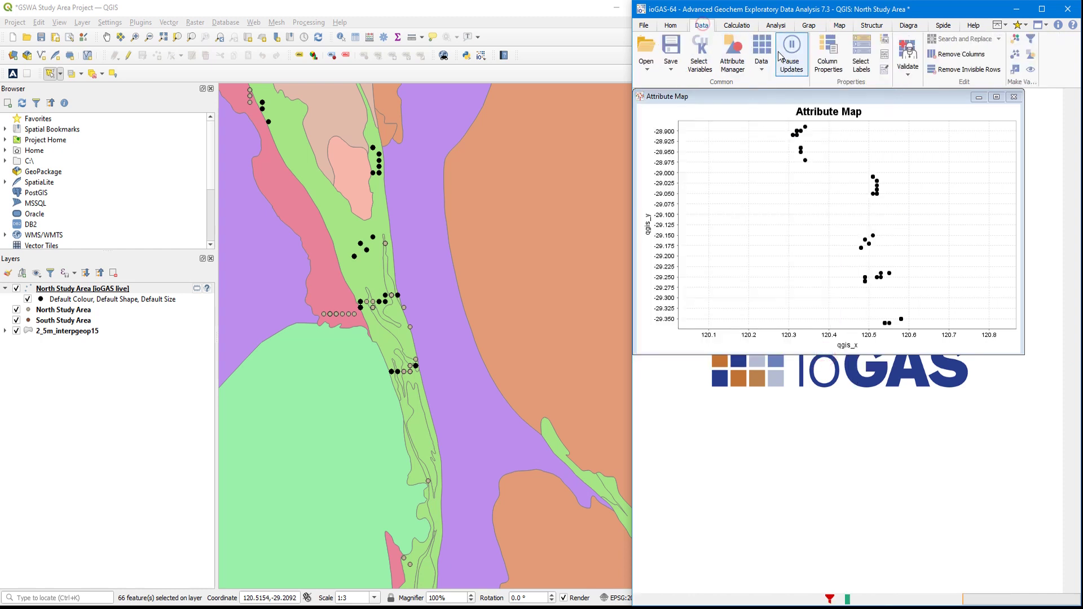
click(827, 64)
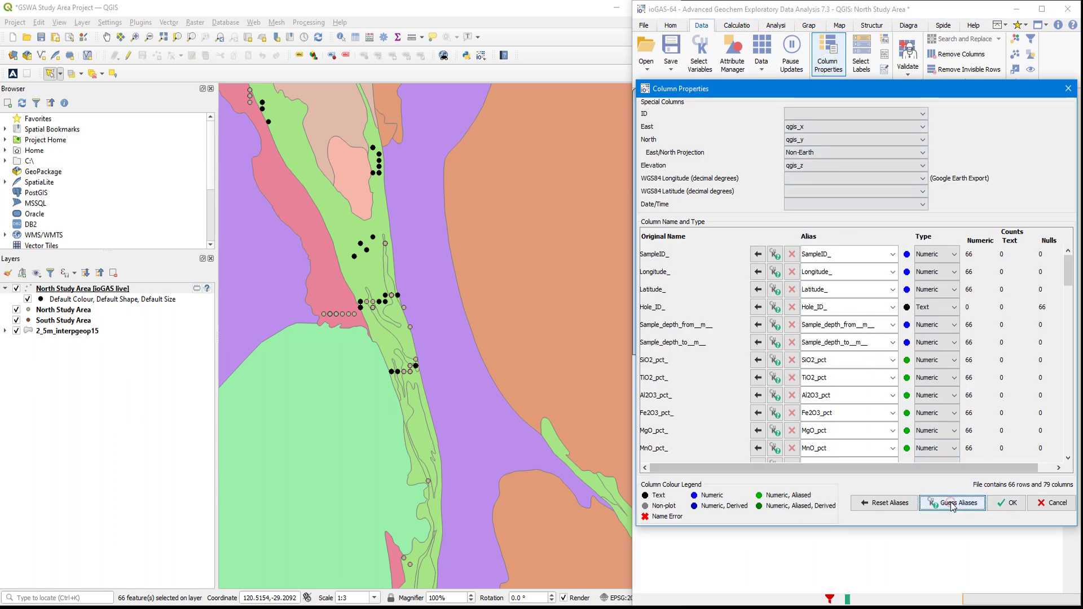
drag(1066, 276, 1061, 416)
click(1006, 502)
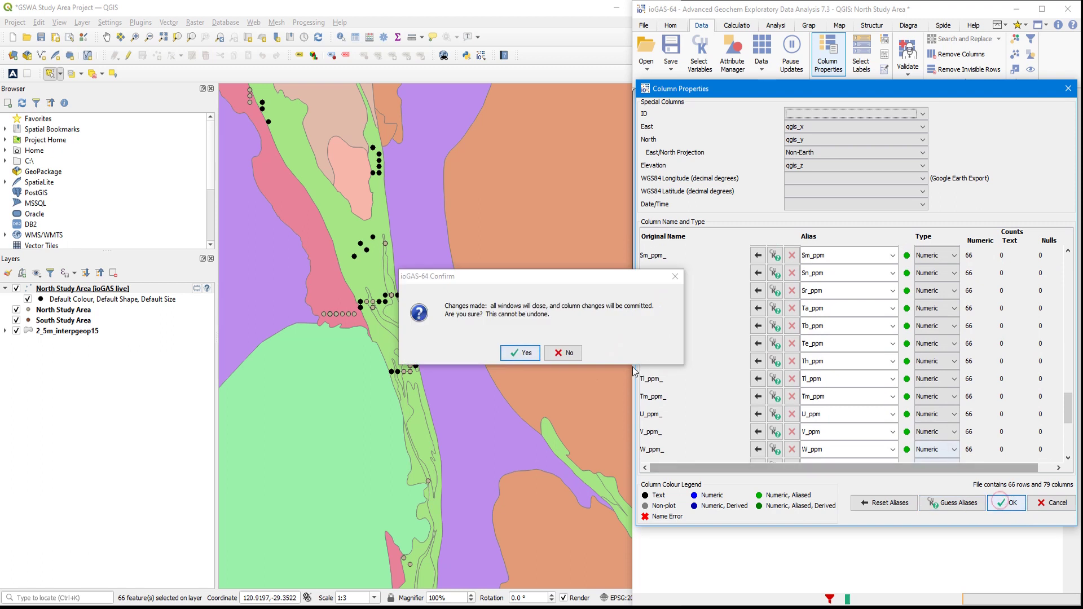
click(517, 353)
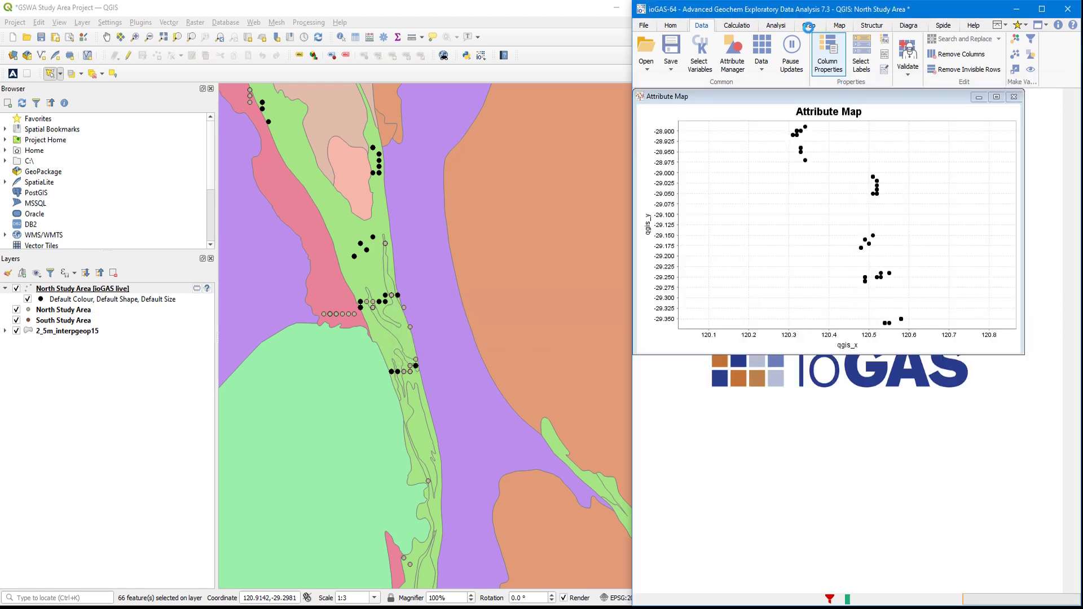
Step: Select the Immobiles group minus Al_pct, Al2O3_pct and Th_ppm, then make a Scatterbox of TiO2_pct, Zr_ppm, Y_ppm, Nd_ppm
click(700, 54)
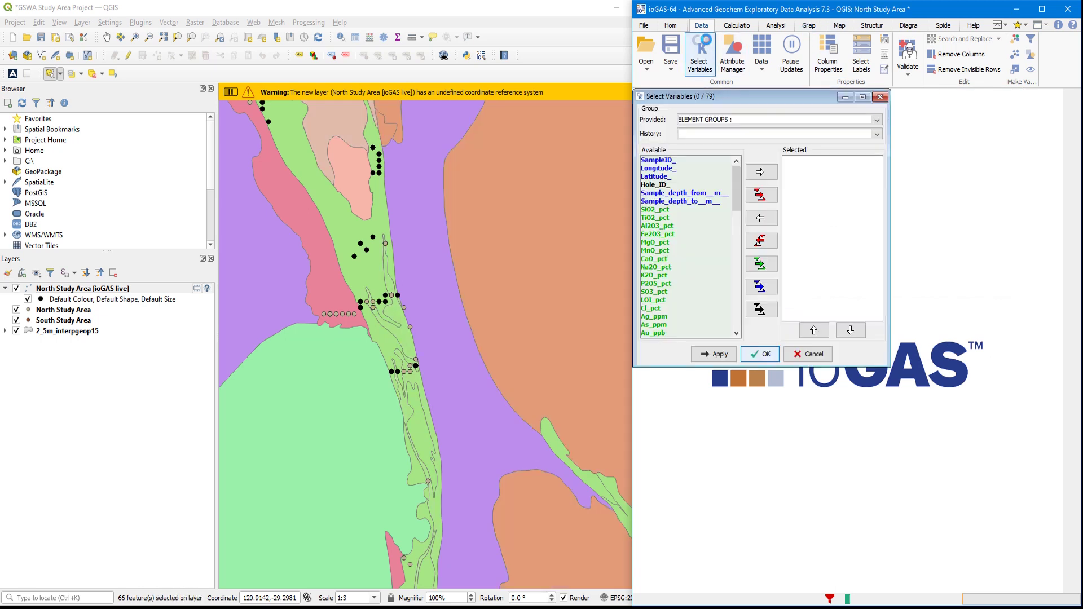
click(749, 121)
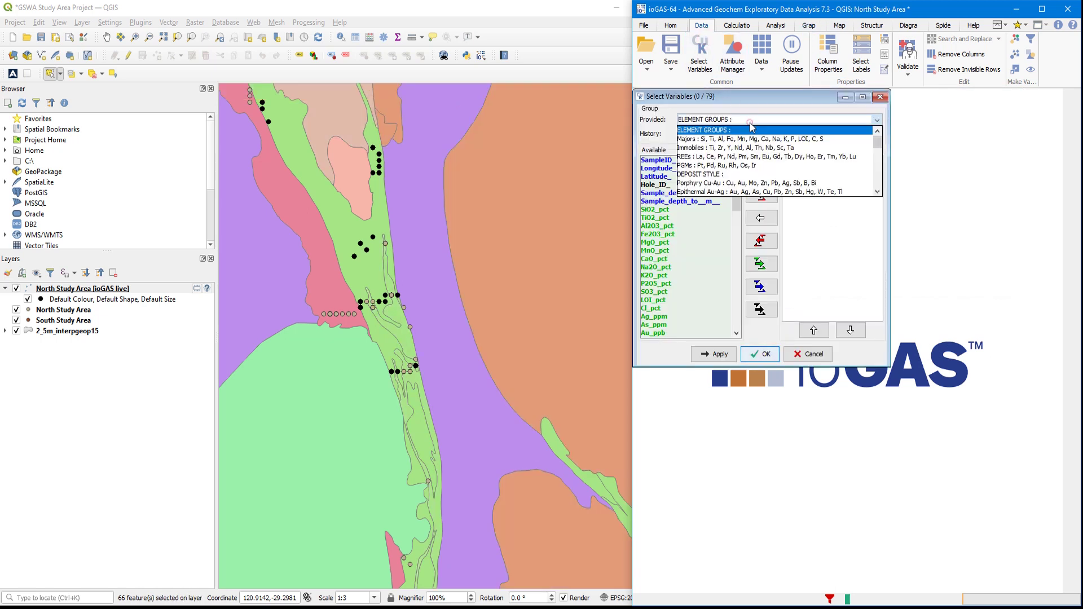
click(749, 148)
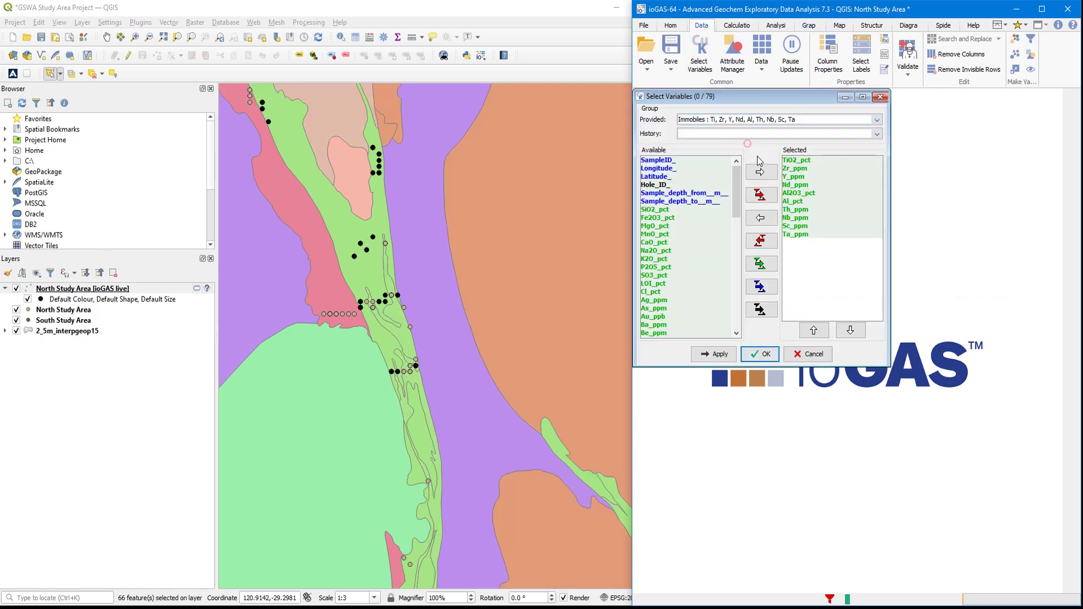
click(809, 202)
double_click(810, 202)
click(813, 193)
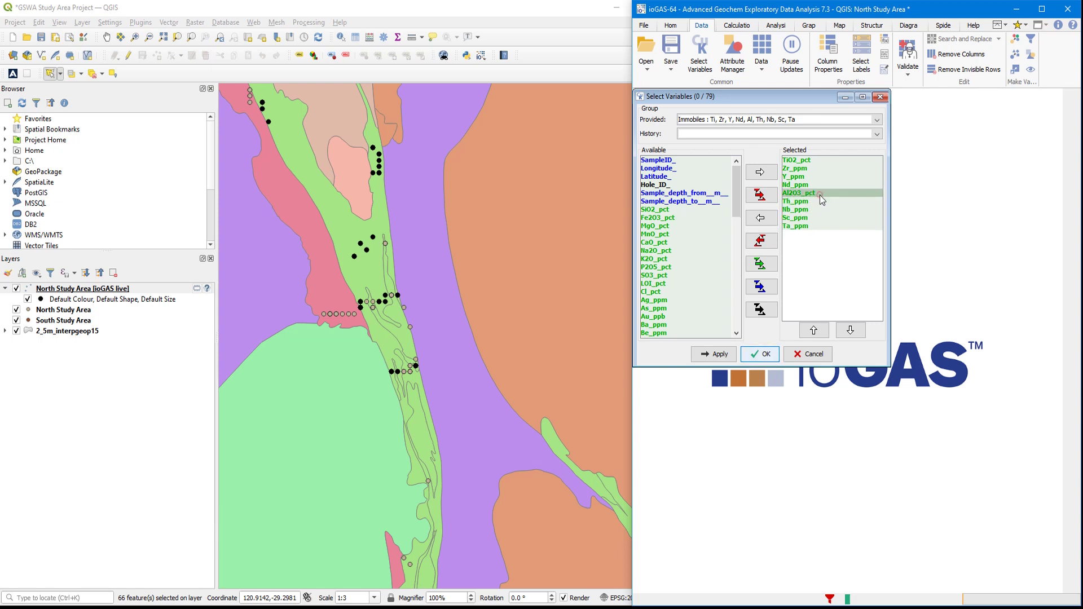
double_click(816, 194)
double_click(820, 194)
click(760, 354)
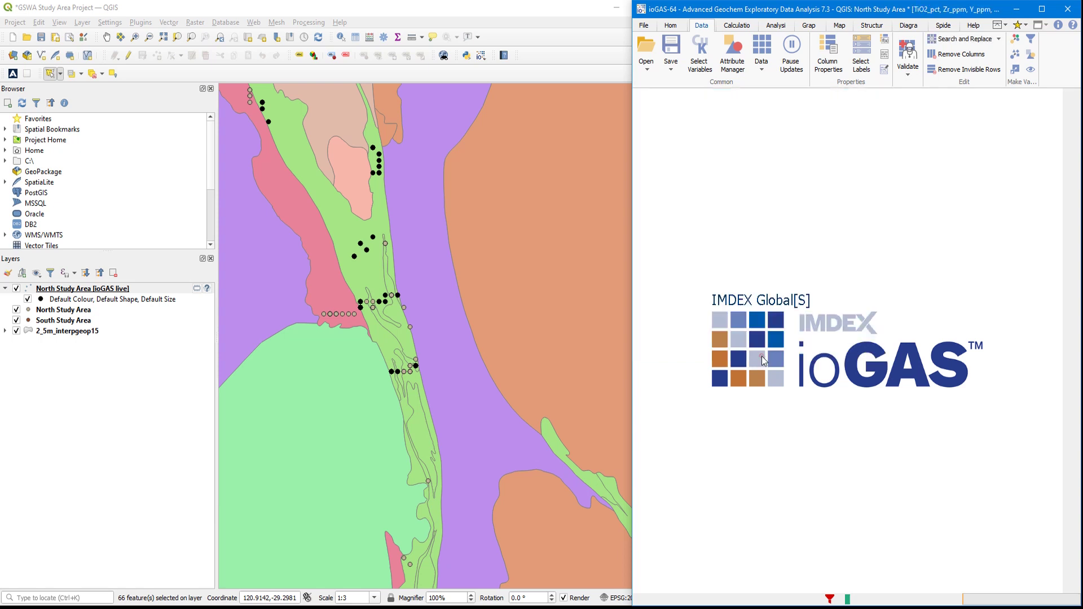
click(809, 25)
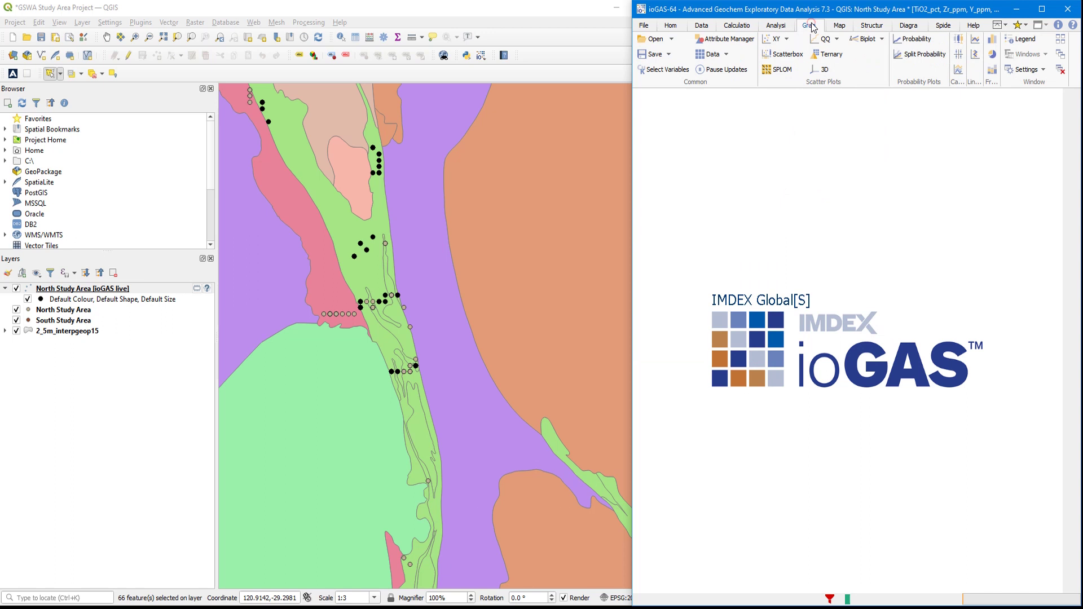
click(782, 56)
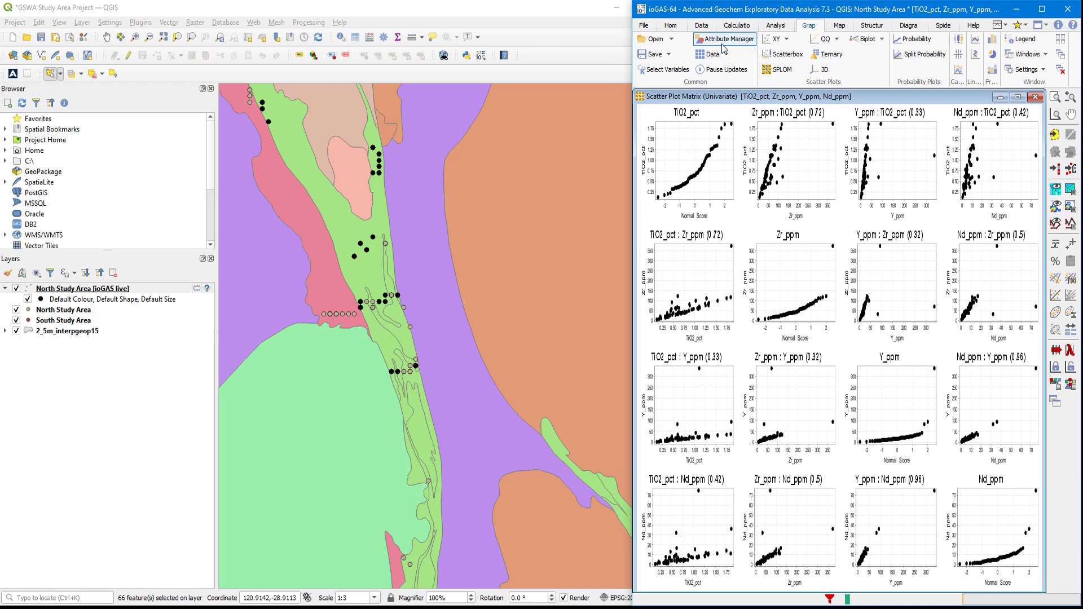
Step: Run K-Means Clustering with K=5 and apply Cluster 1–5 as the sample colours
click(780, 27)
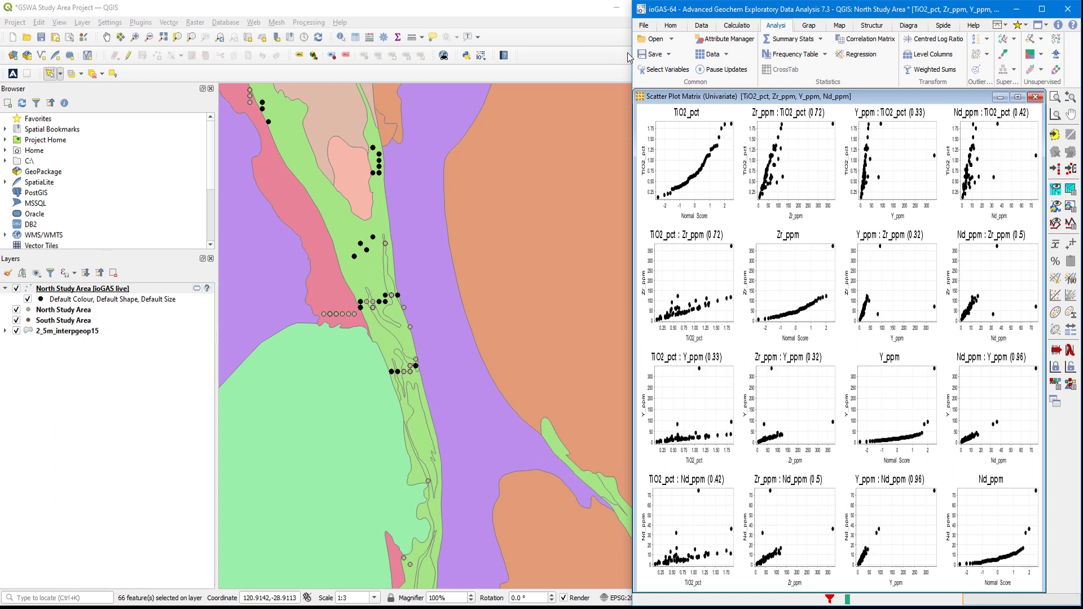
drag(630, 52, 507, 53)
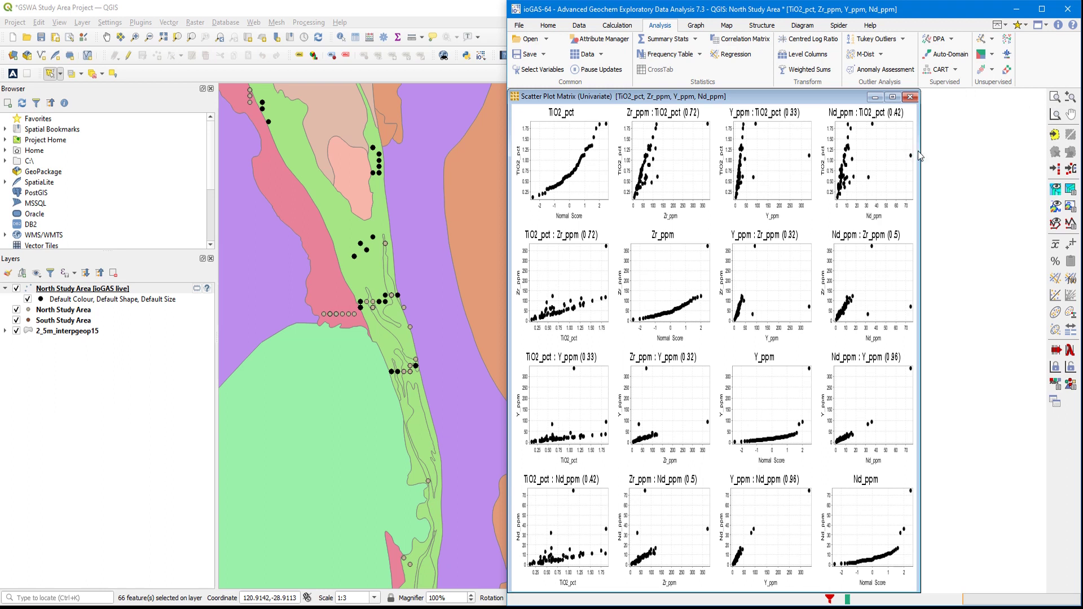
drag(920, 156, 1036, 155)
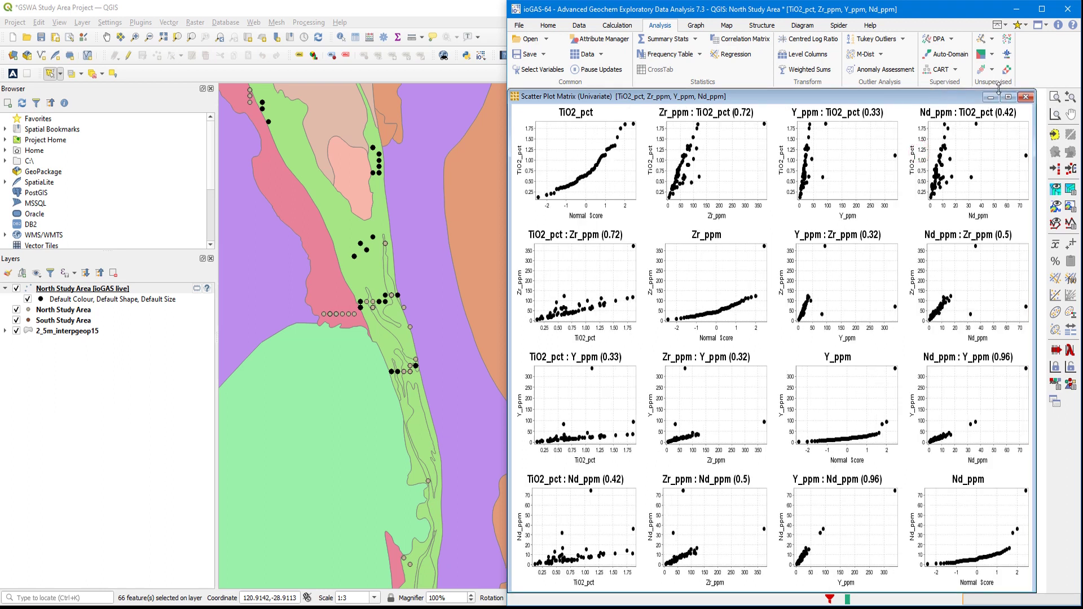
click(977, 71)
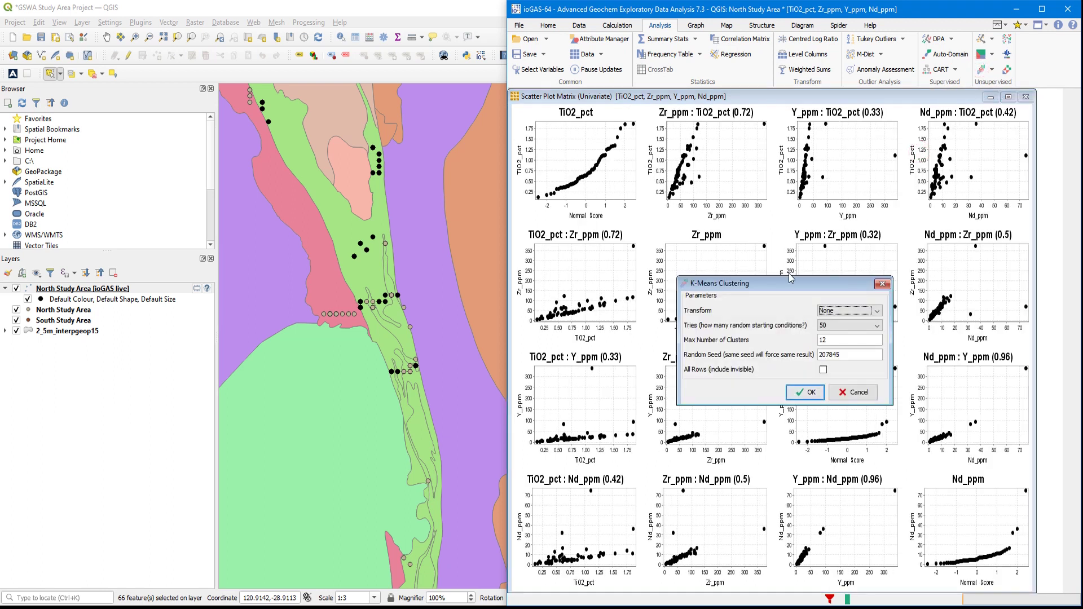
click(815, 395)
click(723, 461)
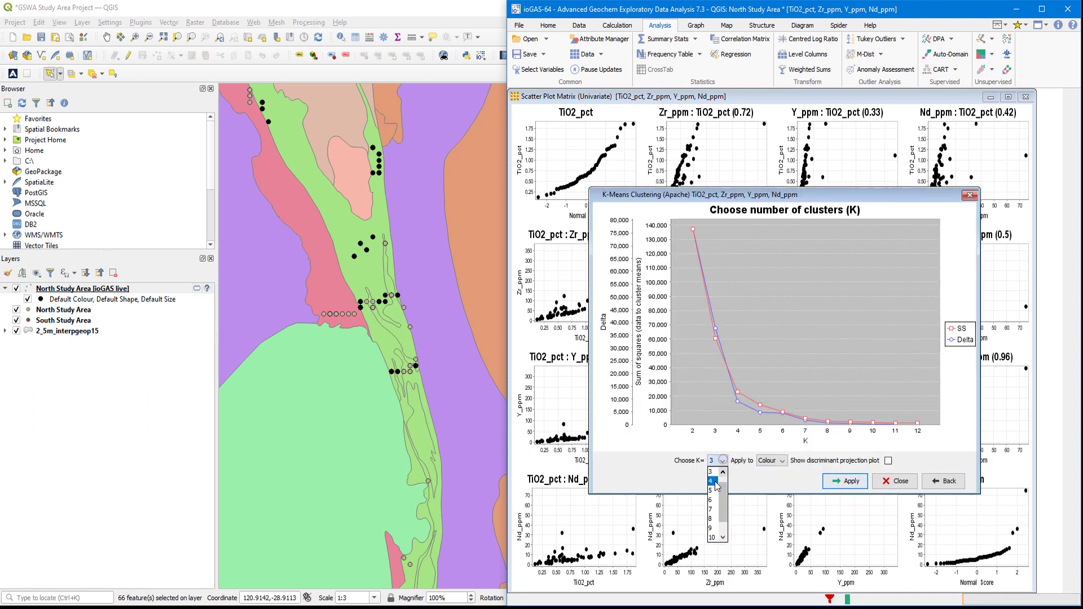
click(713, 491)
click(845, 482)
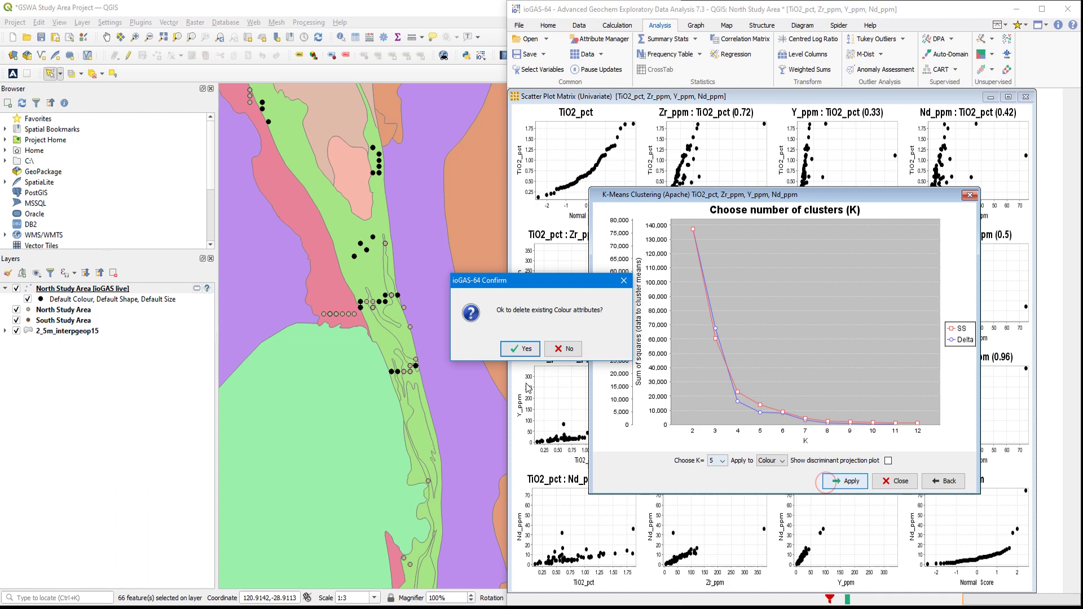
click(521, 349)
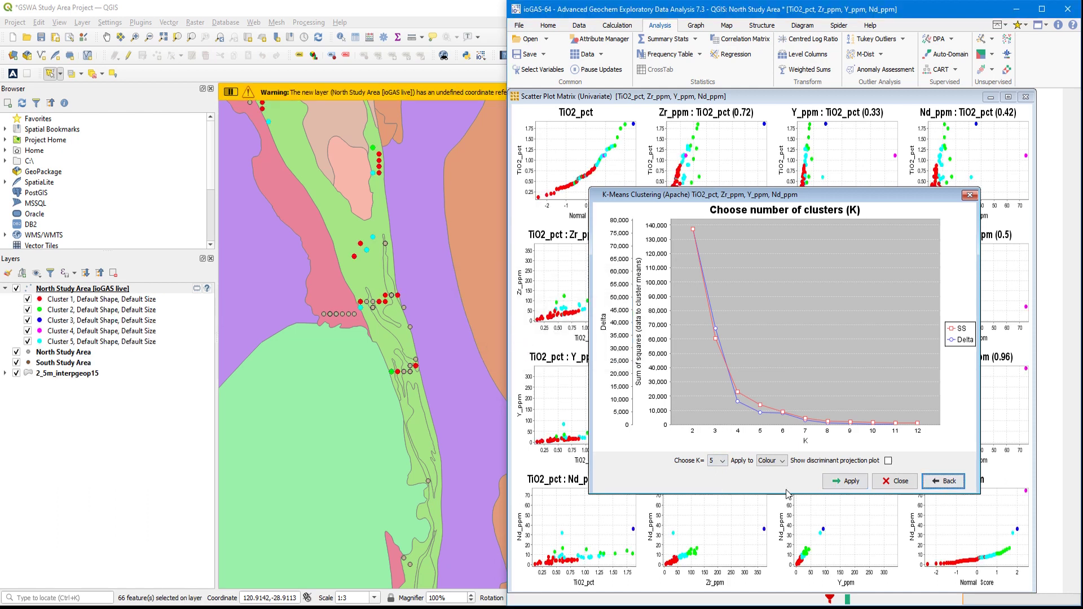
click(896, 486)
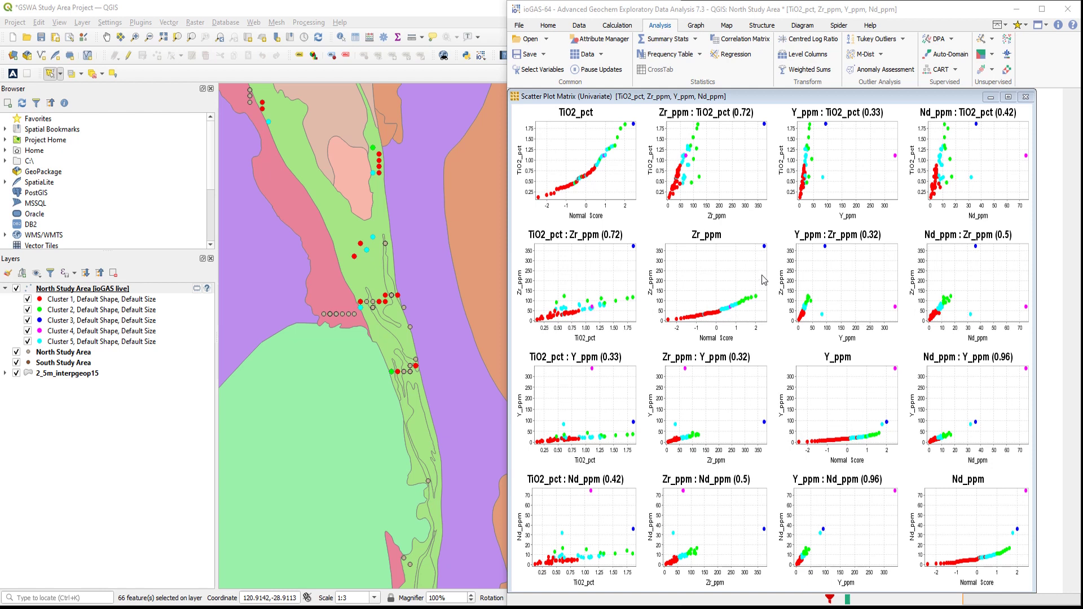
right_click(144, 289)
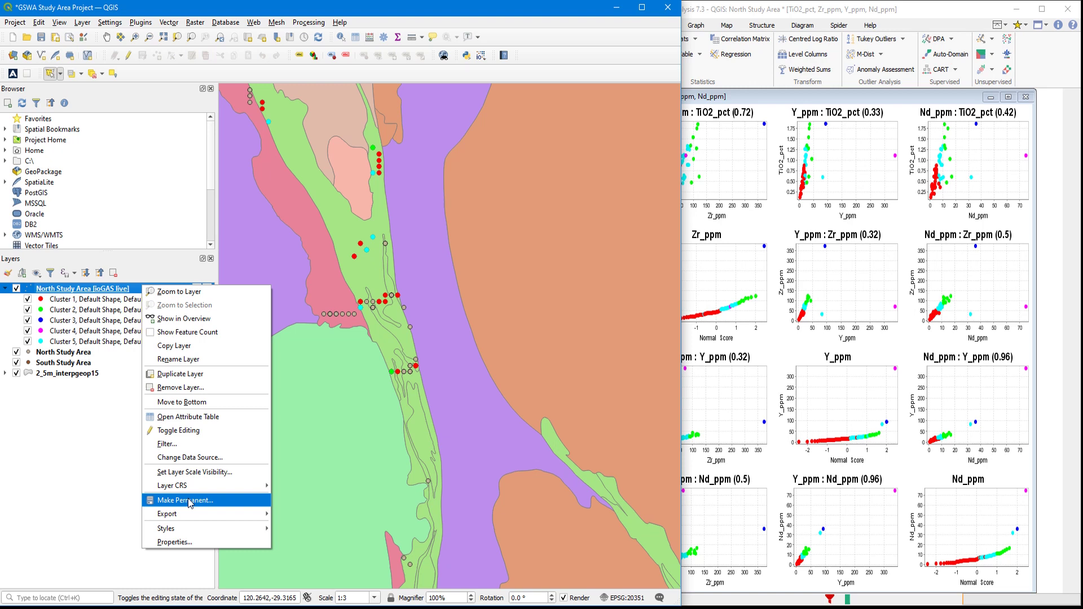
click(189, 501)
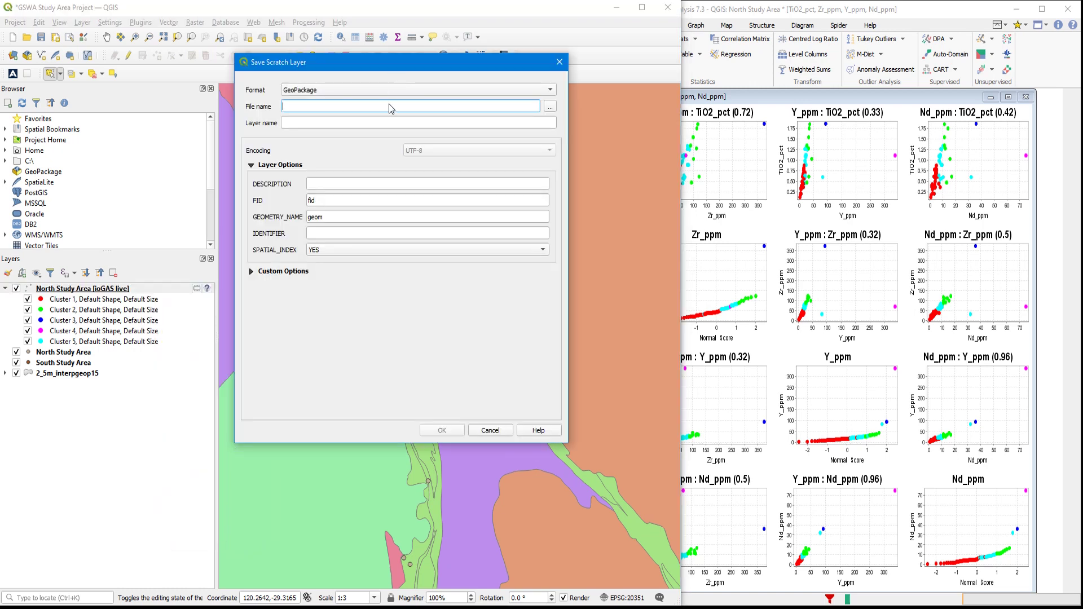
click(483, 431)
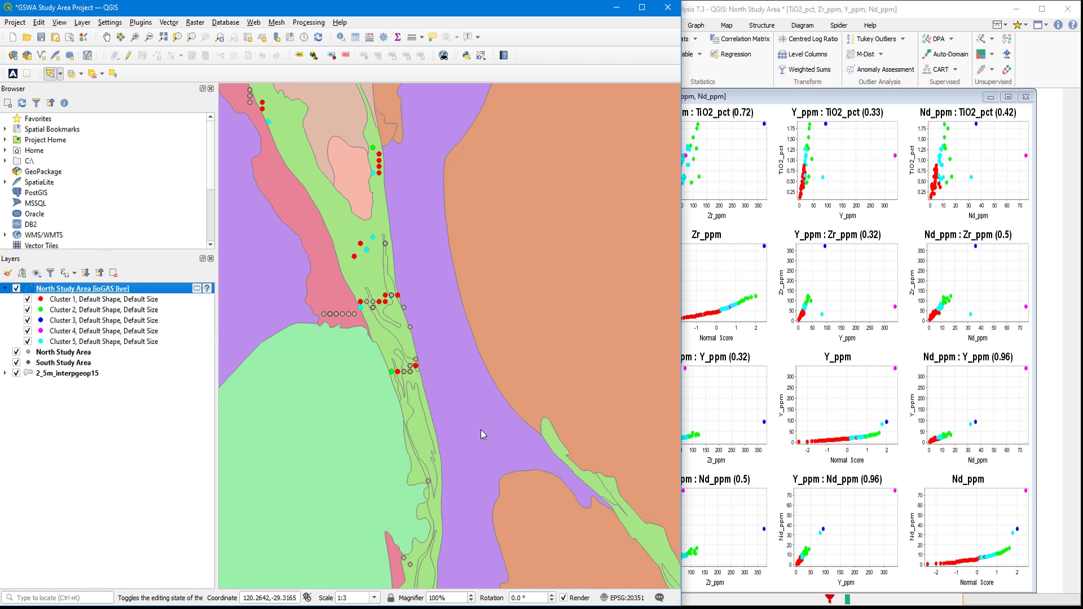
Step: Bring the ioGAS window with the cluster-coloured scatter plot matrix in front of QGIS
click(858, 229)
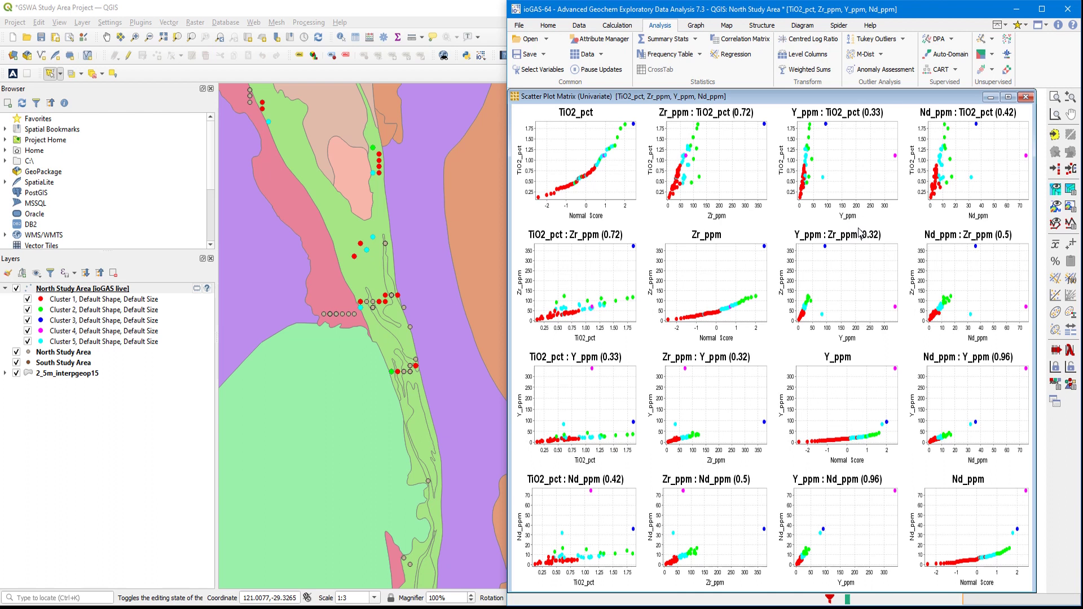